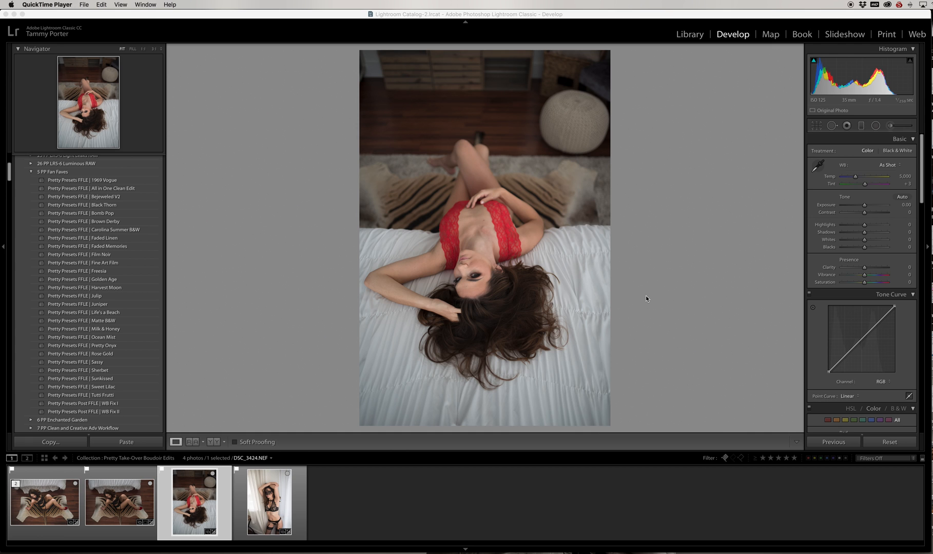
Look through the two DSC_3726 versions and the other boudoir photos in the collection, returning to DSC_3424.NEF.
{"action": "left_click", "coordinate": [51, 510]}
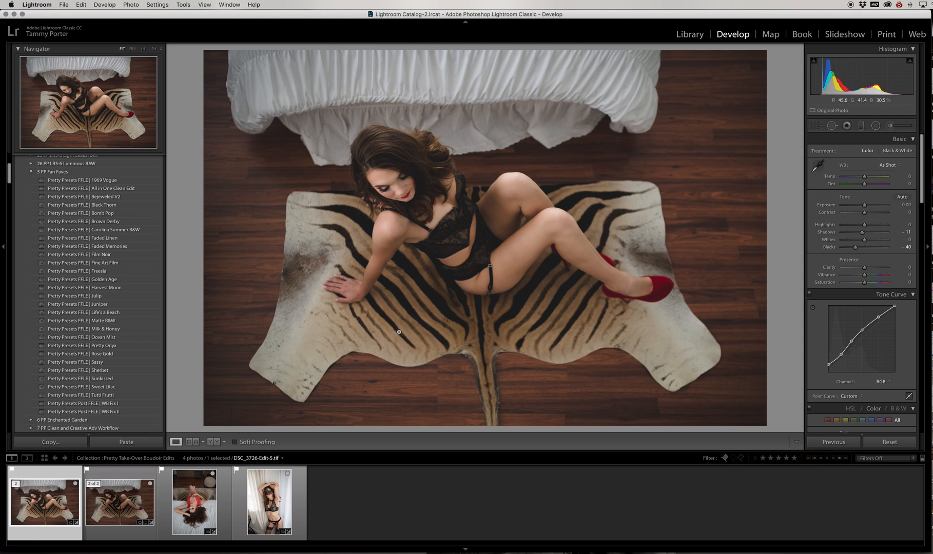
{"action": "left_click", "coordinate": [121, 505]}
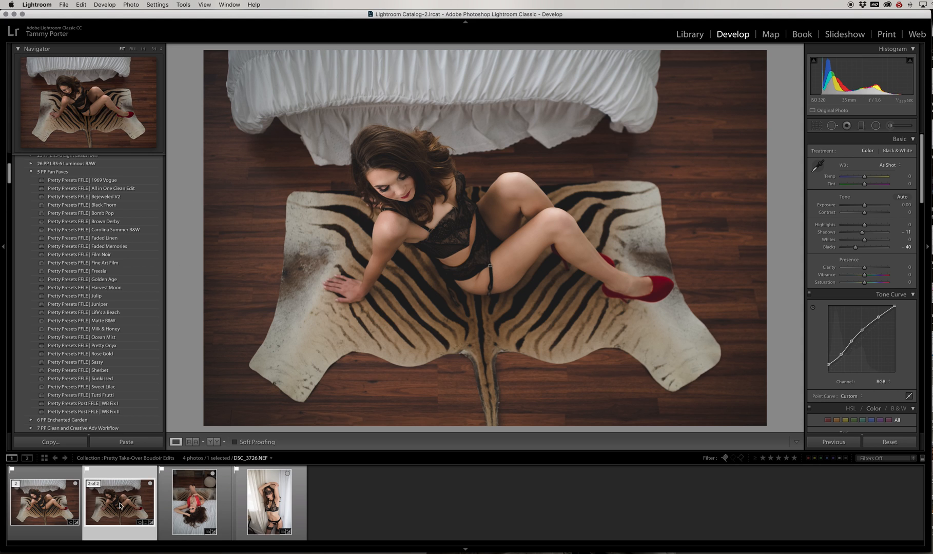
{"action": "left_click", "coordinate": [69, 505]}
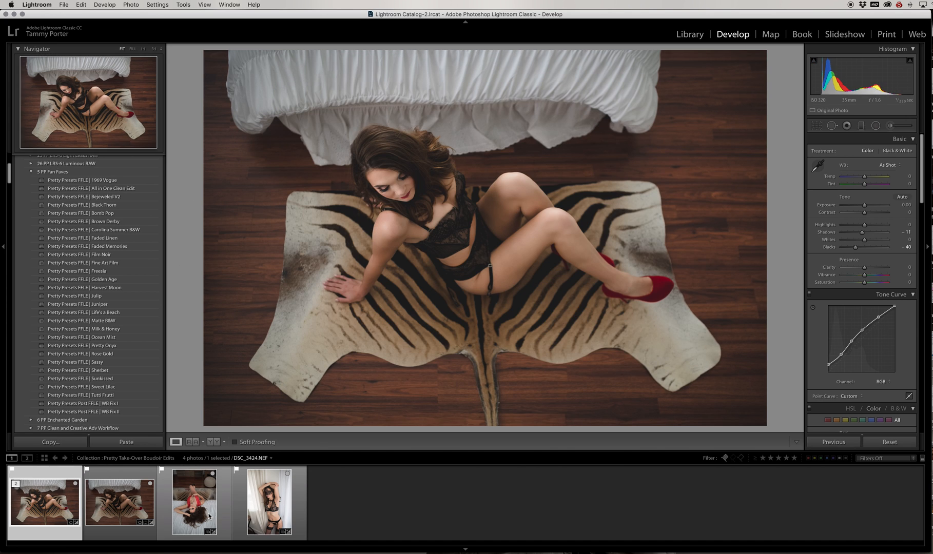
{"action": "left_click", "coordinate": [209, 516]}
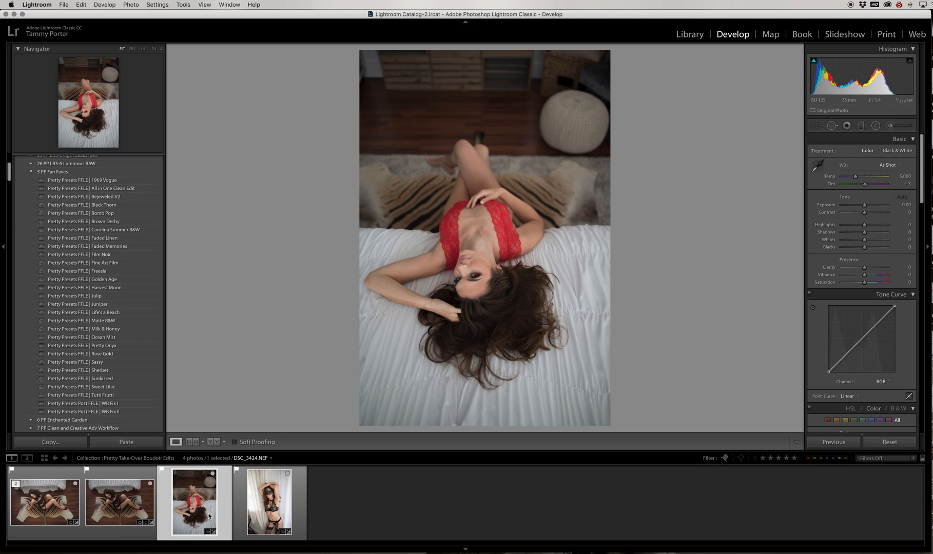
{"action": "left_click", "coordinate": [264, 515]}
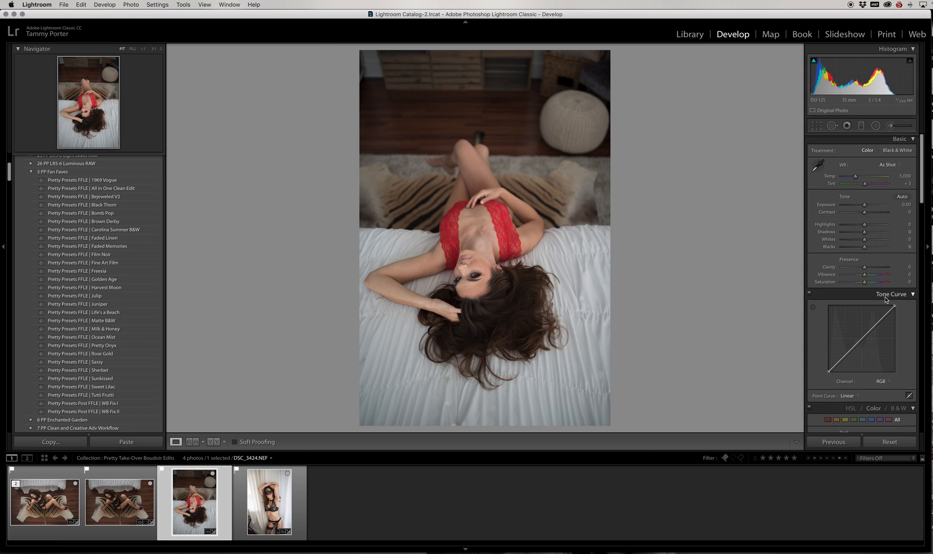
Straighten the perspective of DSC_3424.NEF with the Auto Upright transform.
{"action": "scroll", "coordinate": [885, 297], "scroll_direction": "down", "scroll_amount": 15}
{"action": "scroll", "coordinate": [884, 298], "scroll_direction": "down", "scroll_amount": 2}
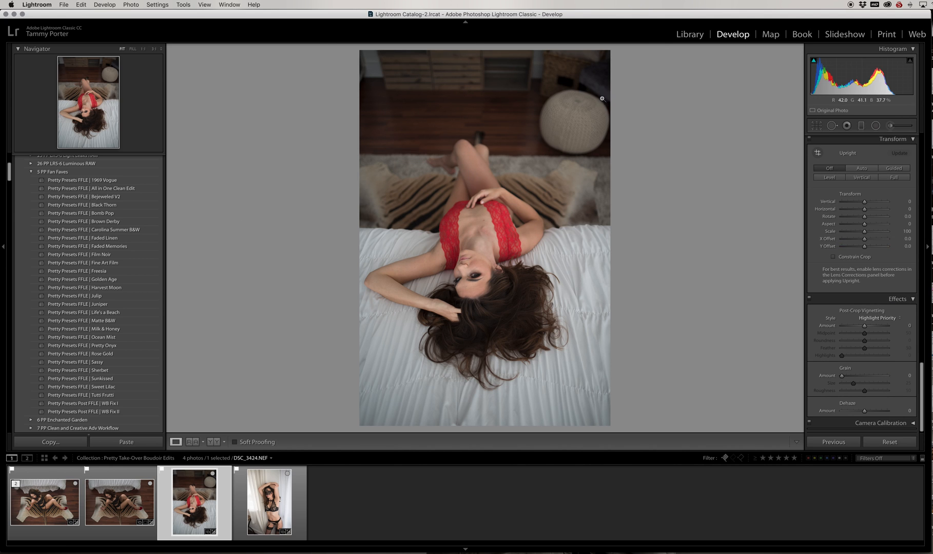
{"action": "left_click", "coordinate": [861, 169]}
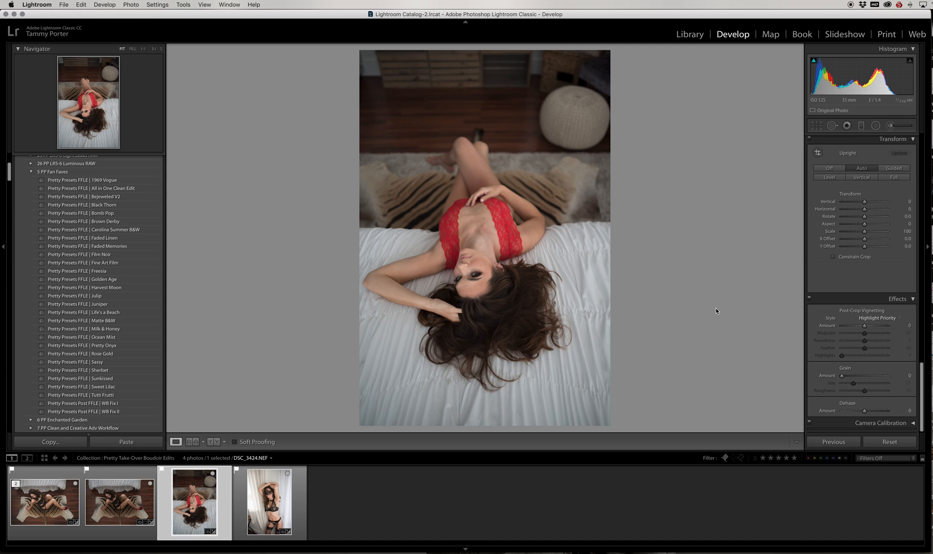
{"action": "scroll", "coordinate": [844, 285], "scroll_direction": "up", "scroll_amount": 15}
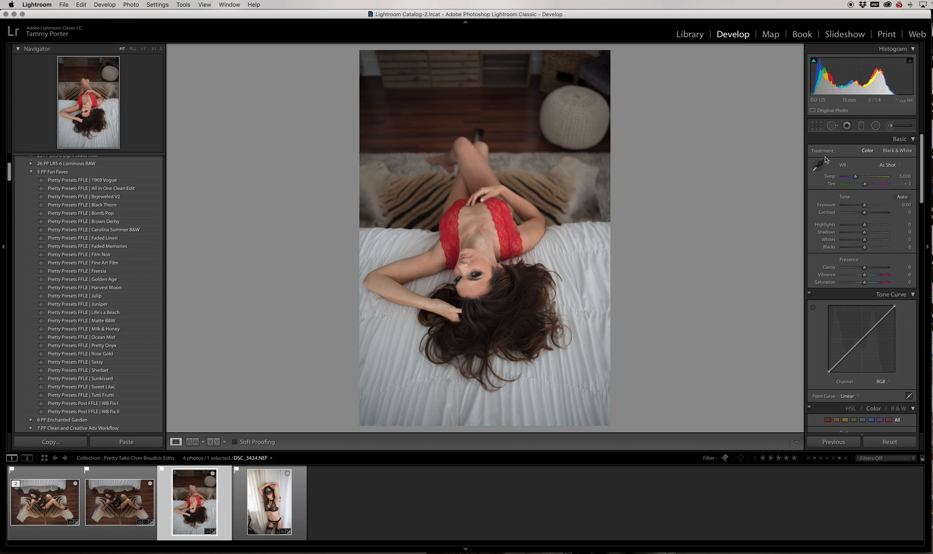
Heal a blemish on the model's upper chest using the Spot Removal tool in Heal mode at size 34, feather 48, opacity 100.
{"action": "left_click", "coordinate": [831, 127]}
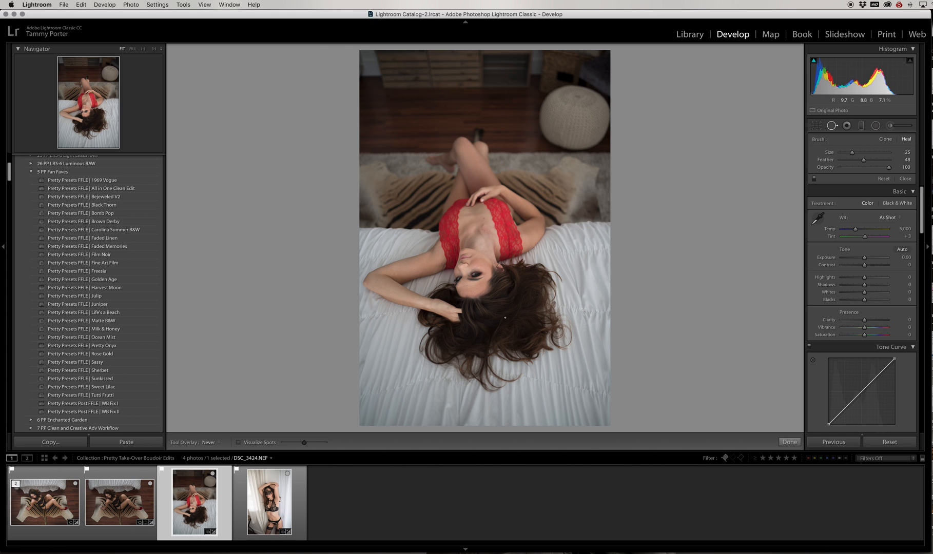
{"action": "key", "text": "z"}
{"action": "left_click_drag", "start_coordinate": [494, 356], "coordinate": [571, 73]}
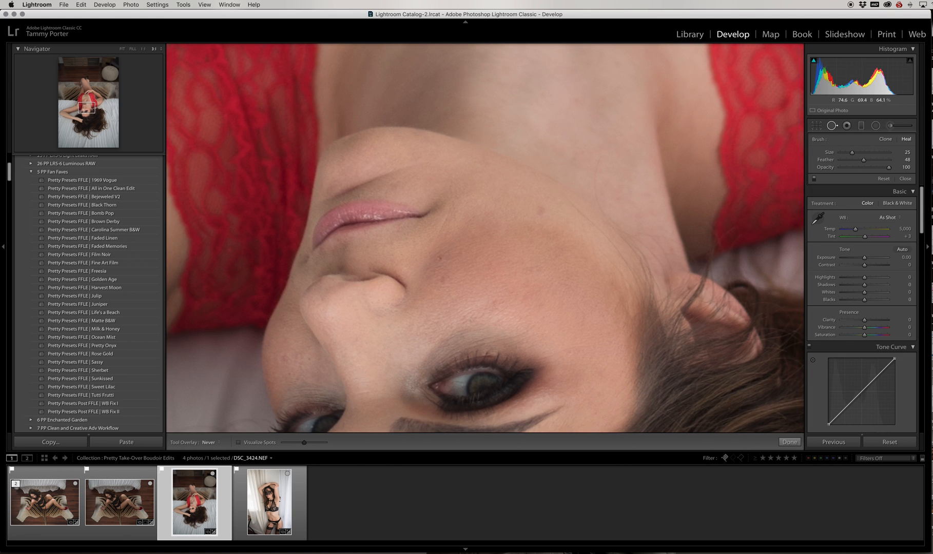
{"action": "left_click", "coordinate": [144, 49]}
{"action": "left_click_drag", "start_coordinate": [485, 141], "coordinate": [485, 171]}
{"action": "key", "text": "bracketright"}
{"action": "key", "text": "bracketright"}
{"action": "left_click", "coordinate": [495, 137]}
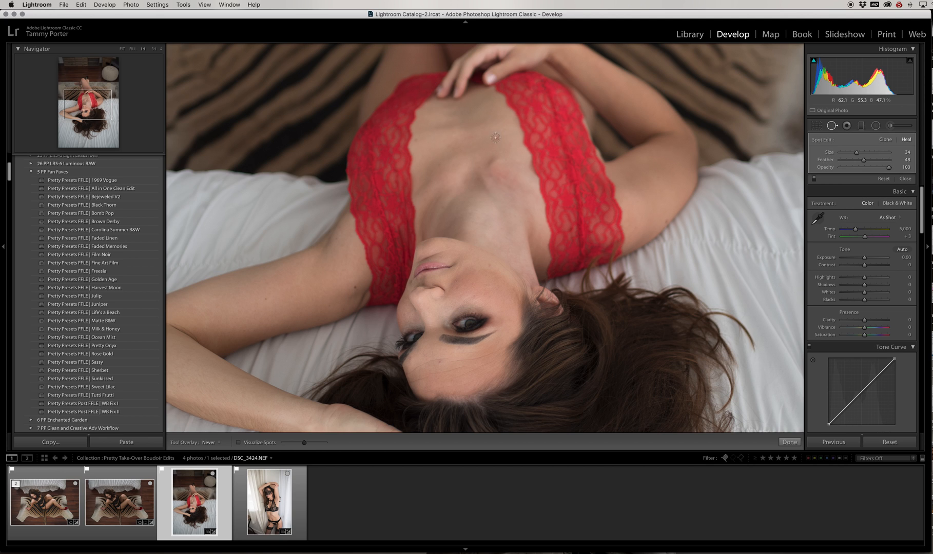
Reduce the healing brush to size 24 and heal a short line on the chest.
{"action": "key", "text": "bracketleft"}
{"action": "key", "text": "bracketleft"}
{"action": "left_click_drag", "start_coordinate": [445, 149], "coordinate": [467, 142]}
{"action": "key", "text": "h"}
{"action": "key", "text": "h"}
Heal the blemishes on the model's cheek and move the last spot's sample area onto nearby cheek skin.
{"action": "scroll", "coordinate": [497, 227], "scroll_direction": "down", "scroll_amount": 2}
{"action": "left_click", "coordinate": [482, 241]}
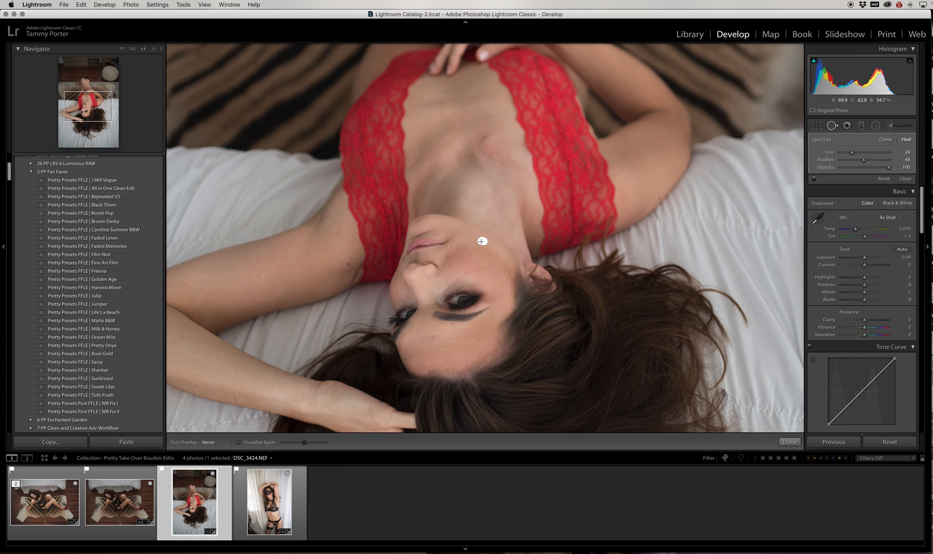
{"action": "left_click", "coordinate": [450, 266]}
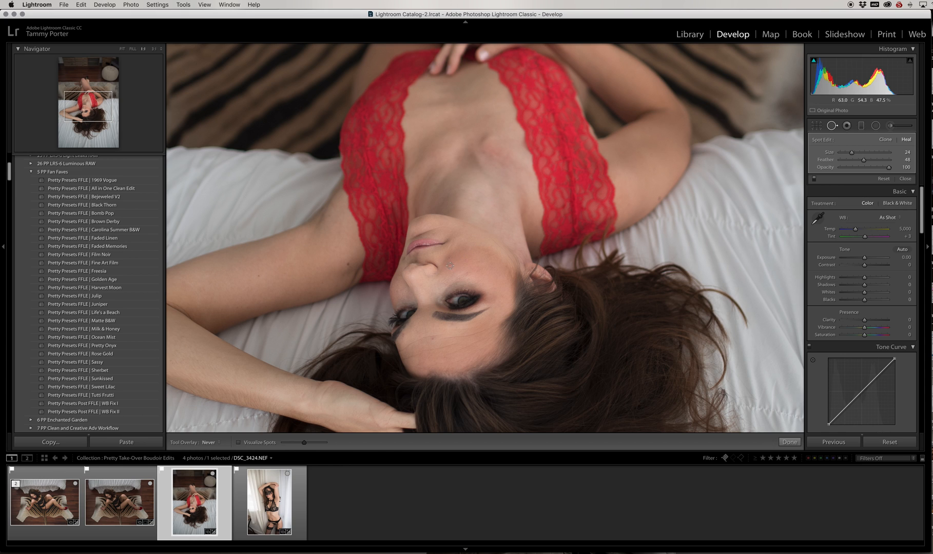
{"action": "left_click", "coordinate": [480, 267]}
{"action": "left_click", "coordinate": [457, 277]}
{"action": "key", "text": "h"}
{"action": "left_click_drag", "start_coordinate": [431, 332], "coordinate": [461, 266]}
{"action": "key", "text": "h"}
Heal the long crease across the forehead below the brows and adjust the position of that heal stroke.
{"action": "key", "text": "h"}
{"action": "key", "text": "h"}
{"action": "left_click_drag", "start_coordinate": [447, 334], "coordinate": [398, 353]}
{"action": "key", "text": "h"}
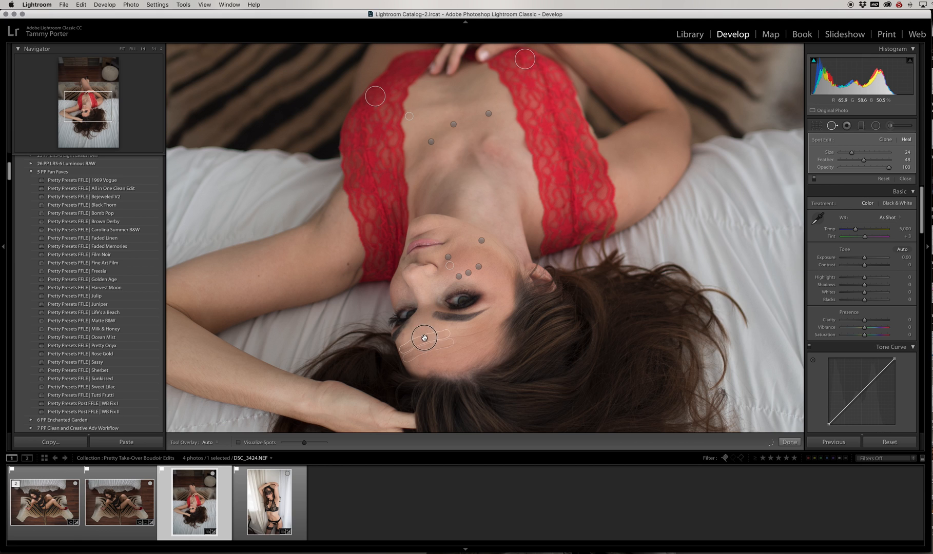
{"action": "left_click_drag", "start_coordinate": [423, 339], "coordinate": [422, 333]}
{"action": "key", "text": "h"}
Reduce the healing brush to size 19, heal a spot at the forehead's outer edge and resample it from nearby facial skin.
{"action": "key", "text": "["}
{"action": "left_click", "coordinate": [403, 337]}
{"action": "key", "text": "h"}
{"action": "left_click_drag", "start_coordinate": [402, 269], "coordinate": [414, 318]}
{"action": "key", "text": "h"}
Adjust the heal sampling near the inner brow and heal a line above the open eye's brow.
{"action": "left_click_drag", "start_coordinate": [417, 321], "coordinate": [427, 348]}
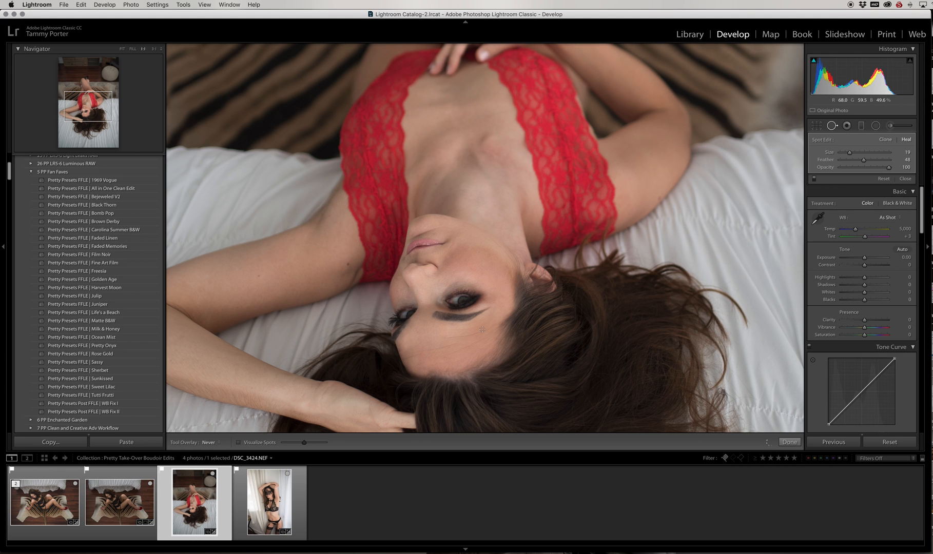
{"action": "left_click_drag", "start_coordinate": [484, 326], "coordinate": [448, 330]}
{"action": "key", "text": "h"}
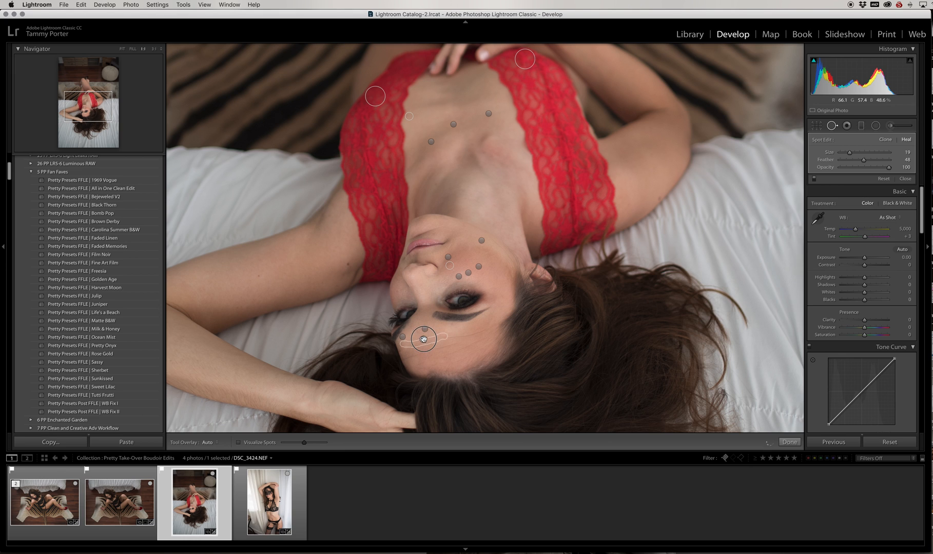
{"action": "key", "text": "h"}
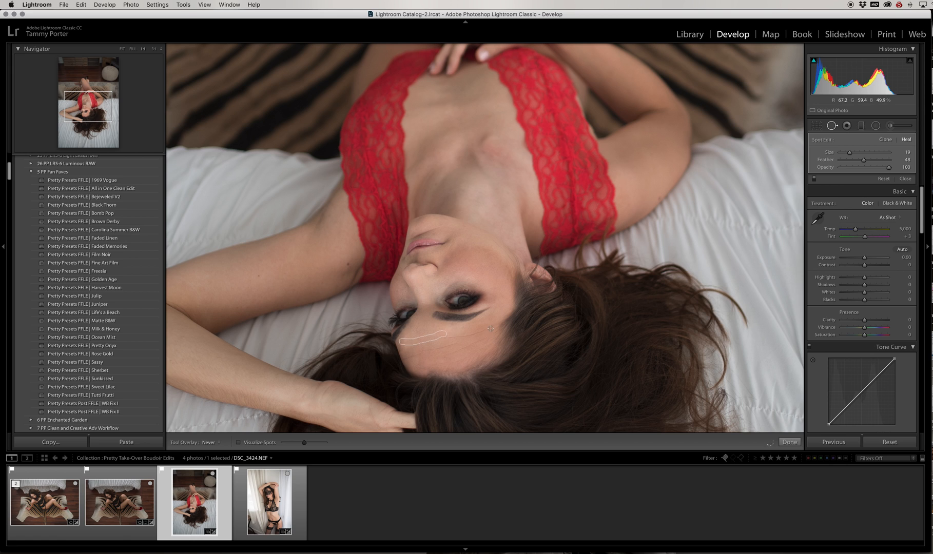
Heal two more creases across the middle of the forehead with long strokes from the temple side.
{"action": "left_click_drag", "start_coordinate": [493, 327], "coordinate": [438, 338]}
{"action": "key", "text": "h"}
{"action": "key", "text": "h"}
{"action": "left_click_drag", "start_coordinate": [462, 342], "coordinate": [403, 359]}
{"action": "key", "text": "h"}
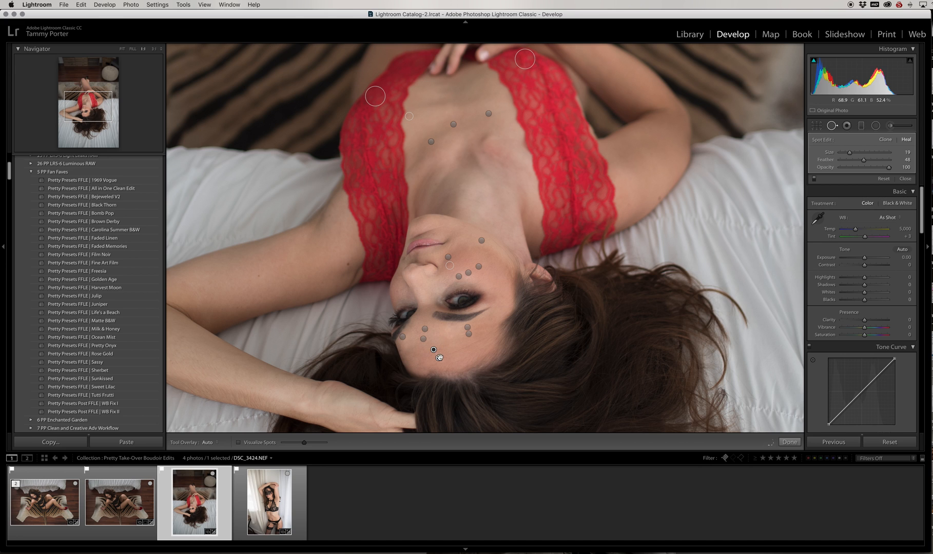
{"action": "key", "text": "h"}
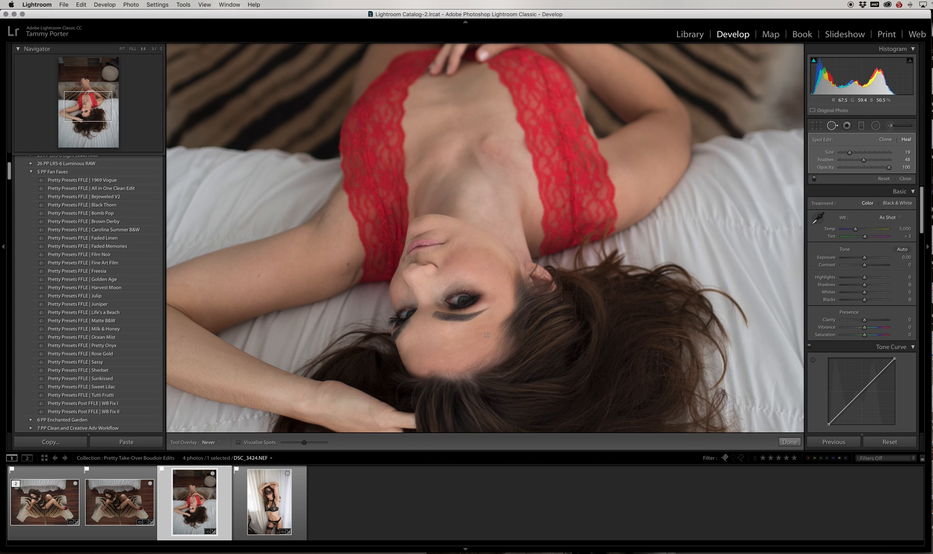
Heal a diagonal line from the temple toward the hairline and a short patch beside it, enlarging the brush to size 24.
{"action": "left_click_drag", "start_coordinate": [488, 336], "coordinate": [444, 356]}
{"action": "key", "text": "h"}
{"action": "key", "text": "h"}
{"action": "left_click_drag", "start_coordinate": [448, 352], "coordinate": [454, 354]}
{"action": "key", "text": "]"}
{"action": "key", "text": "h"}
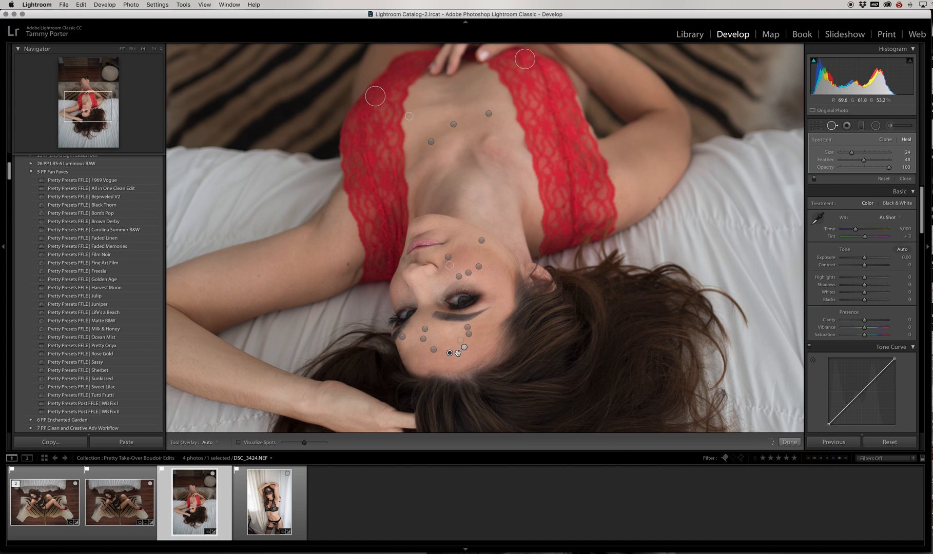
Heal the small uneven spots in the center of the forehead with short dabs, up to brush size 29.
{"action": "left_click", "coordinate": [436, 355]}
{"action": "key", "text": "h"}
{"action": "left_click", "coordinate": [445, 348]}
{"action": "left_click_drag", "start_coordinate": [448, 338], "coordinate": [448, 338]}
{"action": "key", "text": "h"}
{"action": "key", "text": "h"}
{"action": "left_click_drag", "start_coordinate": [439, 338], "coordinate": [445, 336]}
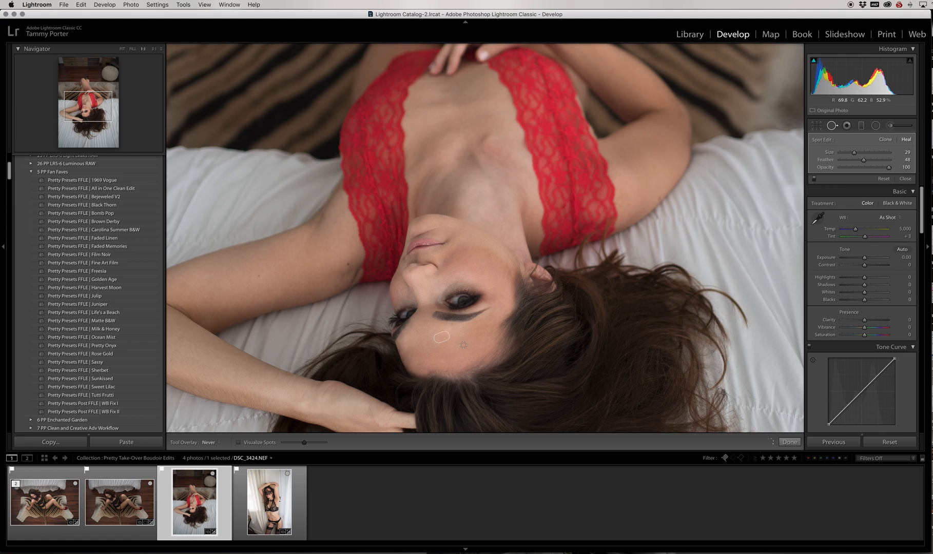
Heal the remaining patches along the hairline and temple, enlarging the healing brush to size 34.
{"action": "left_click_drag", "start_coordinate": [456, 349], "coordinate": [460, 346]}
{"action": "key", "text": "bracketleft"}
{"action": "left_click_drag", "start_coordinate": [413, 359], "coordinate": [428, 359]}
{"action": "key", "text": "bracketright"}
{"action": "key", "text": "bracketright"}
{"action": "key", "text": "h"}
{"action": "left_click_drag", "start_coordinate": [416, 347], "coordinate": [425, 352]}
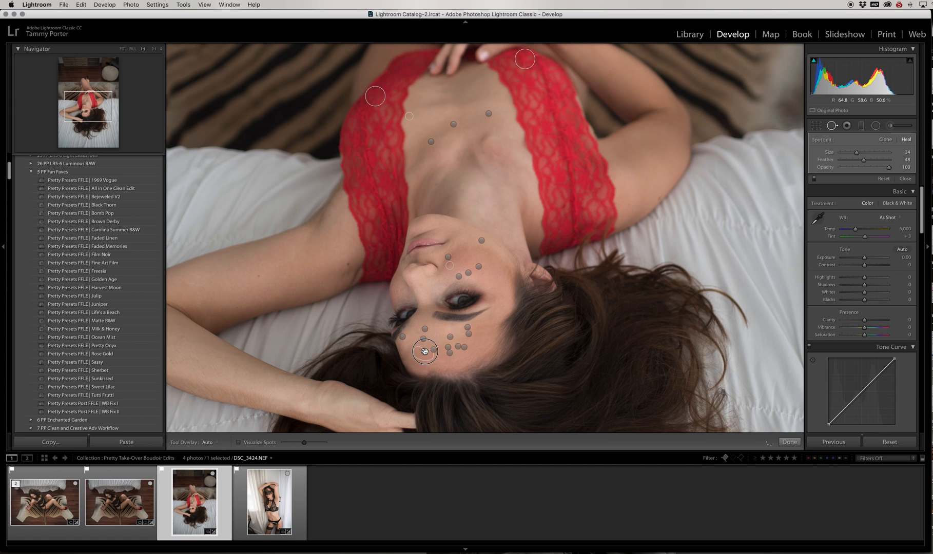
{"action": "key", "text": "h"}
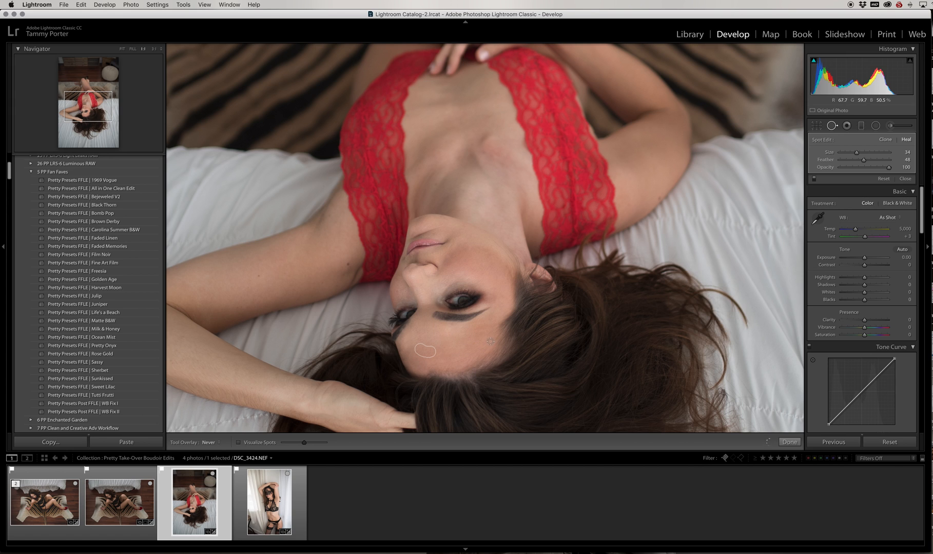
{"action": "left_click_drag", "start_coordinate": [491, 341], "coordinate": [451, 361]}
{"action": "left_click_drag", "start_coordinate": [476, 328], "coordinate": [479, 329]}
Heal the crease on the chin at size 19 and move its sample area from the lips to clean chin skin.
{"action": "left_click_drag", "start_coordinate": [440, 227], "coordinate": [413, 237]}
{"action": "key", "text": "["}
{"action": "key", "text": "["}
{"action": "key", "text": "h"}
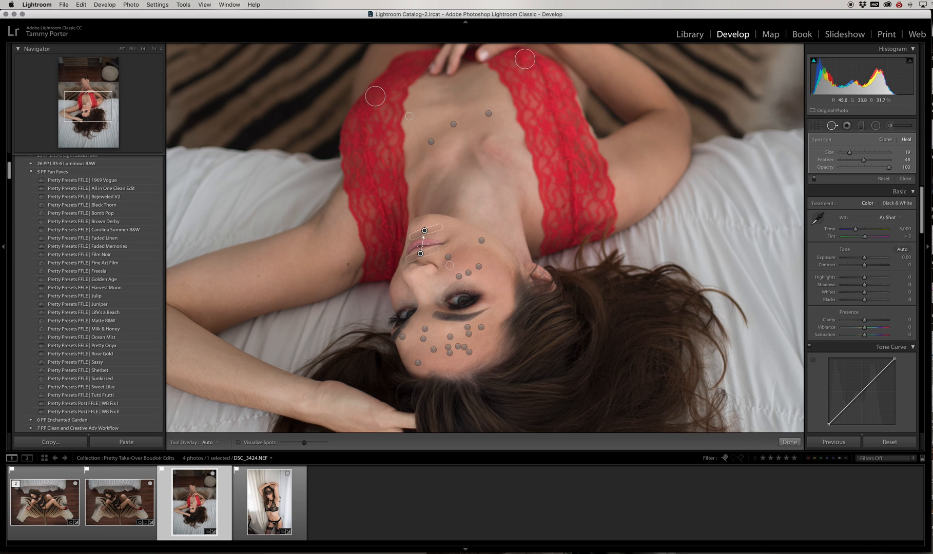
{"action": "left_click_drag", "start_coordinate": [421, 252], "coordinate": [428, 224]}
{"action": "key", "text": "h"}
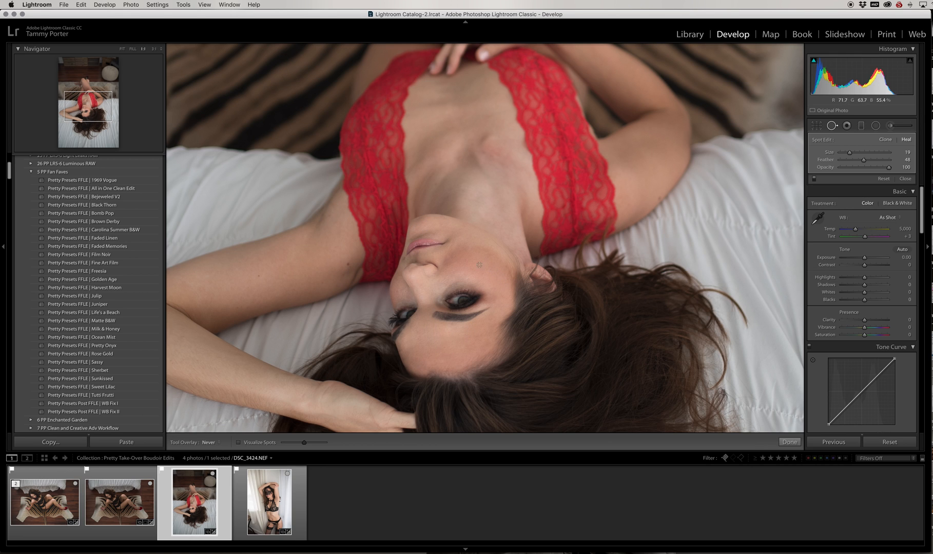
Heal the blemishes on the model's arms, including the spot near the elbow at size 24.
{"action": "scroll", "coordinate": [398, 294], "scroll_direction": "up", "scroll_amount": 5}
{"action": "key", "text": "h"}
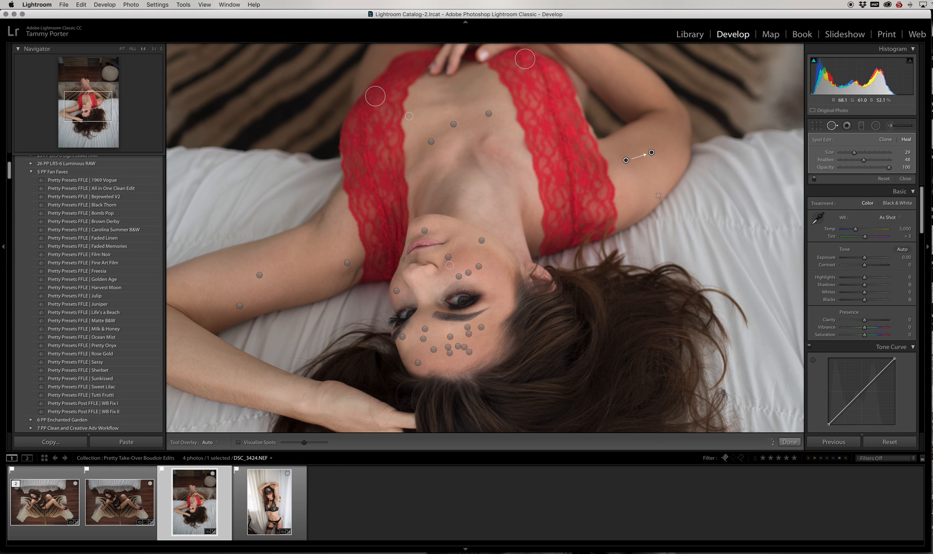
{"action": "left_click", "coordinate": [658, 197]}
Heal a spot on the model's thigh with the healing brush at size 39.
{"action": "left_click_drag", "start_coordinate": [559, 132], "coordinate": [568, 179]}
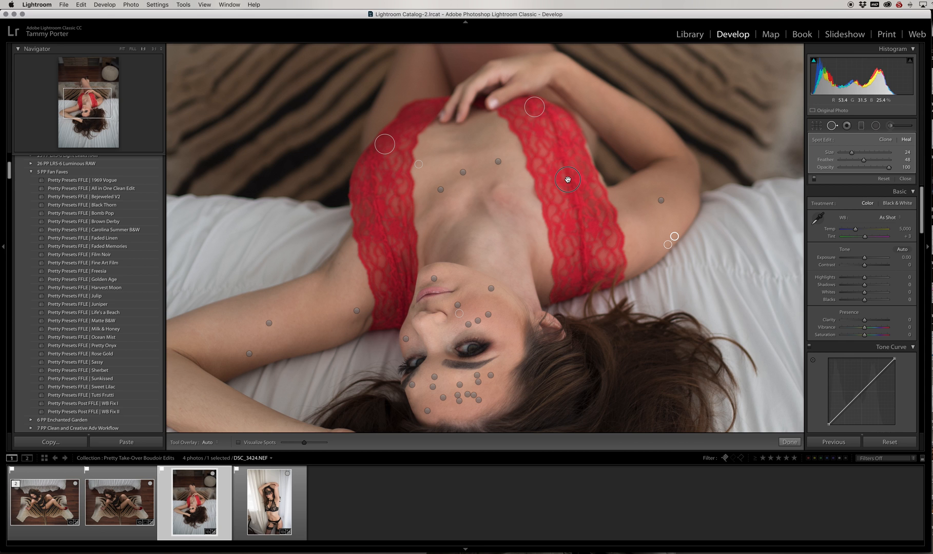
{"action": "left_click_drag", "start_coordinate": [556, 150], "coordinate": [597, 348]}
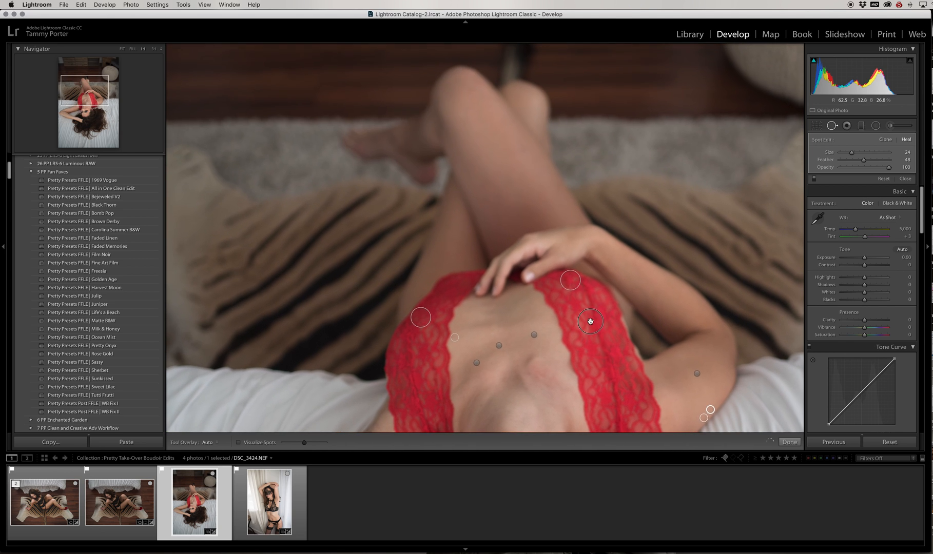
{"action": "scroll", "coordinate": [504, 183], "scroll_direction": "up", "scroll_amount": 5}
{"action": "left_click", "coordinate": [507, 184]}
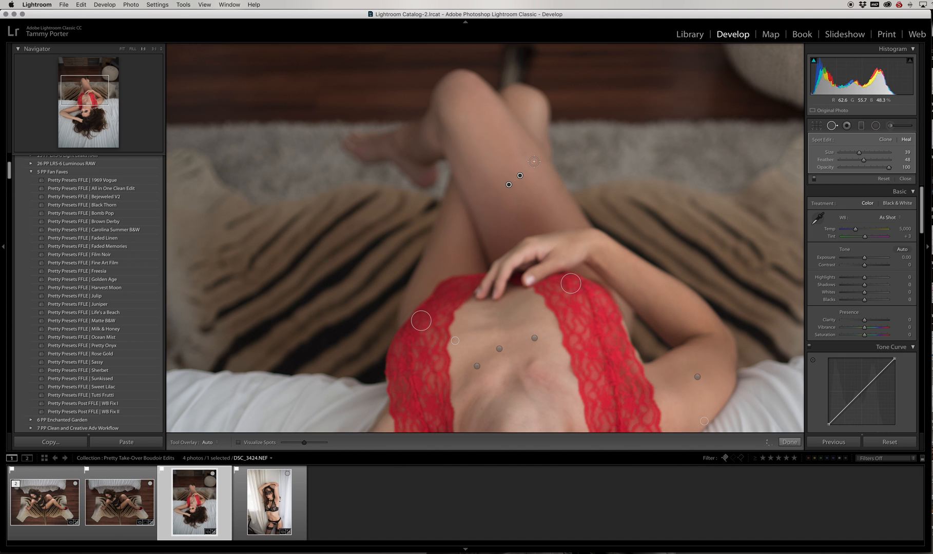
Reduce the healing brush to size 24 and heal a spot at the base of the neck.
{"action": "left_click_drag", "start_coordinate": [616, 318], "coordinate": [569, 143]}
{"action": "mouse_move", "coordinate": [555, 238]}
{"action": "left_mouse_down"}
{"action": "mouse_move", "coordinate": [534, 180]}
{"action": "mouse_move", "coordinate": [570, 177]}
{"action": "mouse_move", "coordinate": [582, 164]}
{"action": "mouse_move", "coordinate": [569, 252]}
{"action": "mouse_move", "coordinate": [594, 297]}
{"action": "mouse_move", "coordinate": [611, 269]}
{"action": "left_mouse_up"}
{"action": "key", "text": "h"}
{"action": "key", "text": "bracketleft"}
{"action": "key", "text": "bracketleft"}
{"action": "key", "text": "bracketleft"}
{"action": "left_click_drag", "start_coordinate": [441, 239], "coordinate": [441, 267]}
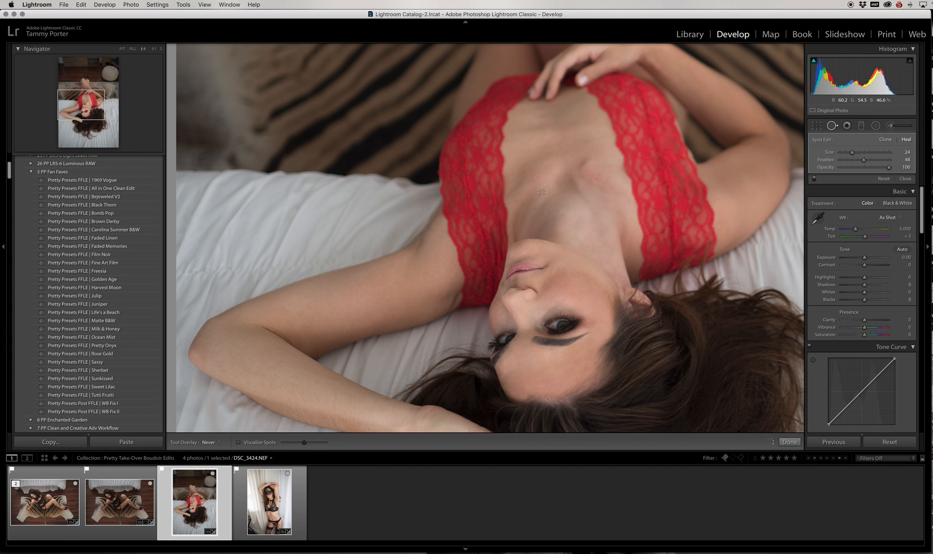
{"action": "left_click", "coordinate": [535, 206]}
Brush the PP Fix Casts Red preset over the reddened skin on the model's chest at a brush size of about 3 to 4.
{"action": "scroll", "coordinate": [564, 226], "scroll_direction": "down", "scroll_amount": 5}
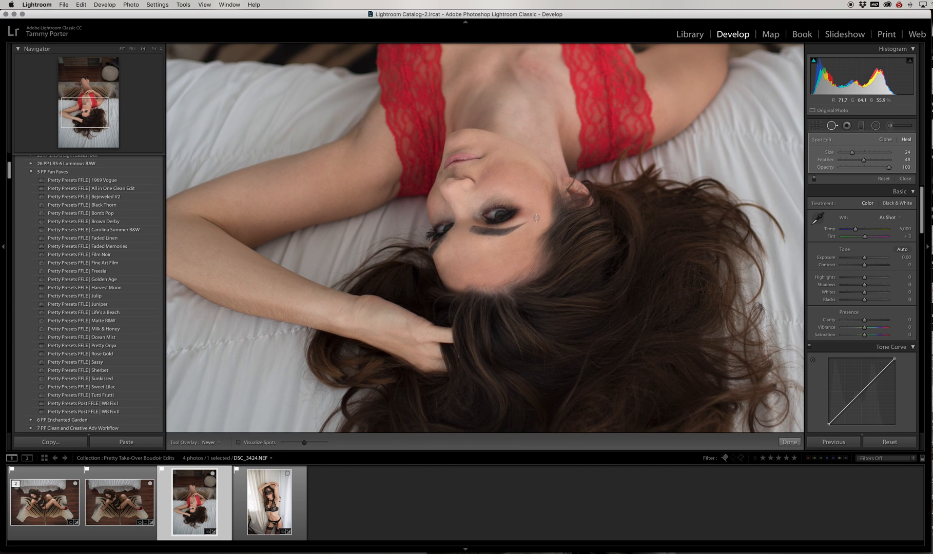
{"action": "scroll", "coordinate": [641, 177], "scroll_direction": "up", "scroll_amount": 3}
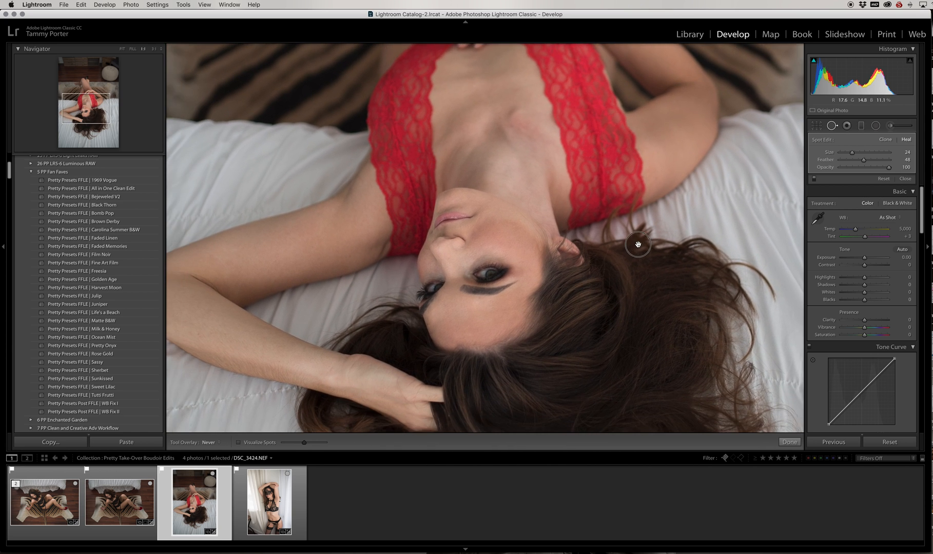
{"action": "left_click_drag", "start_coordinate": [636, 245], "coordinate": [602, 236]}
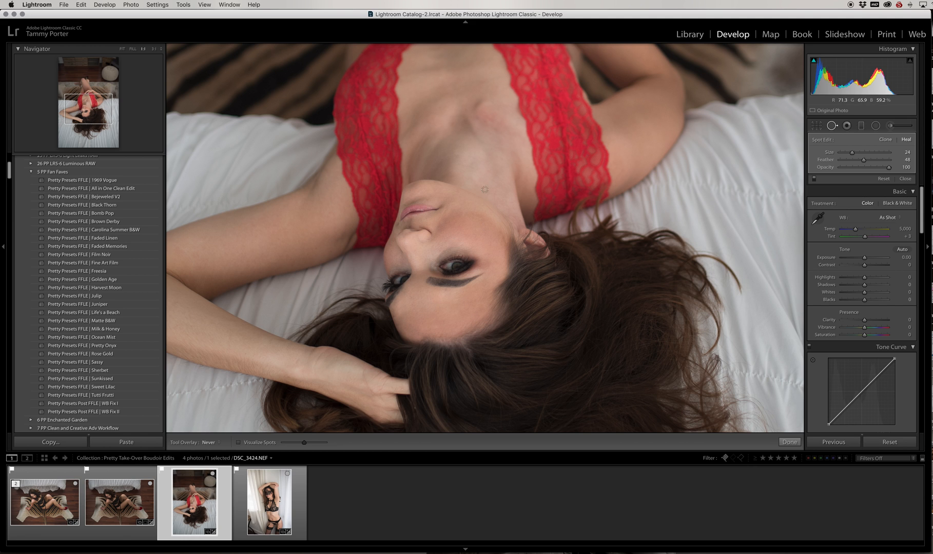
{"action": "scroll", "coordinate": [484, 189], "scroll_direction": "up", "scroll_amount": 4}
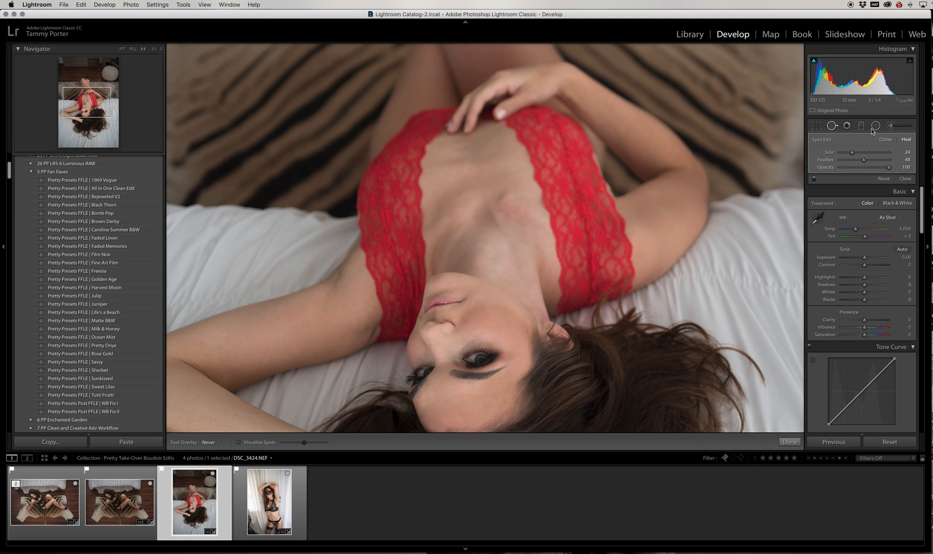
{"action": "left_click", "coordinate": [891, 127]}
{"action": "left_click", "coordinate": [866, 152]}
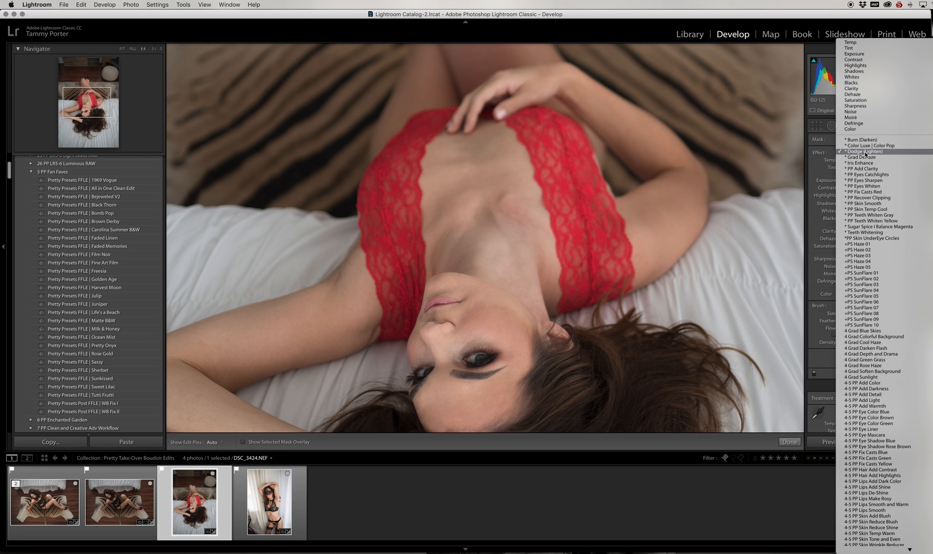
{"action": "left_click", "coordinate": [867, 192]}
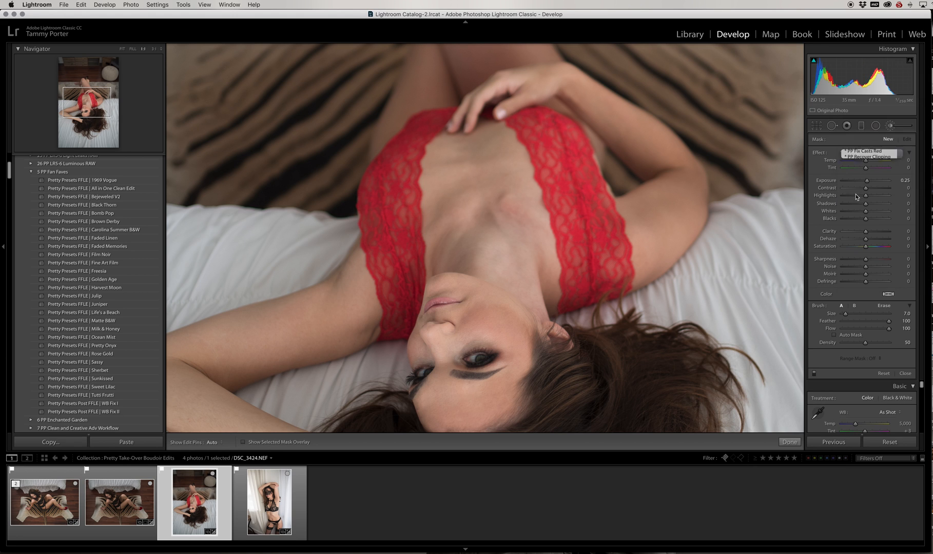
{"action": "key", "text": "bracketleft"}
{"action": "key", "text": "bracketleft"}
{"action": "key", "text": "bracketleft"}
{"action": "key", "text": "bracketleft"}
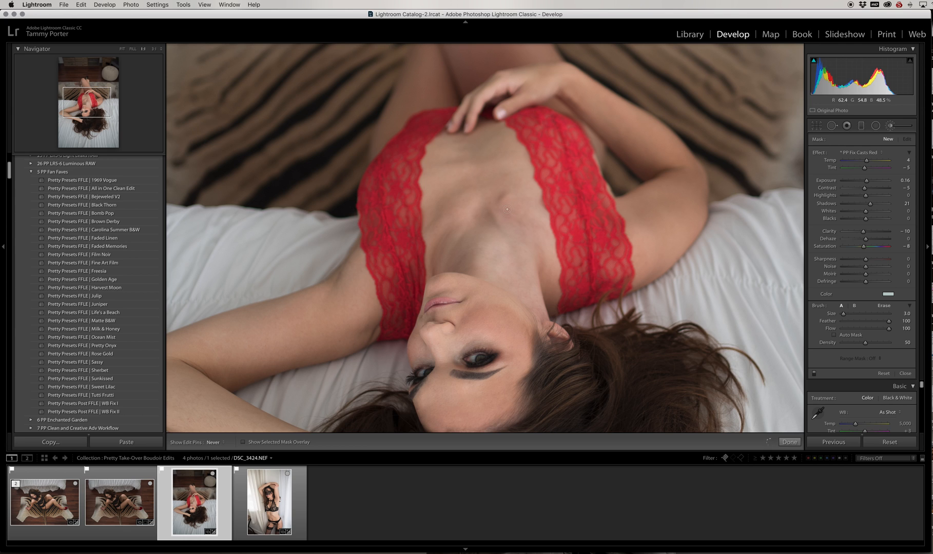
{"action": "left_click_drag", "start_coordinate": [532, 226], "coordinate": [539, 242]}
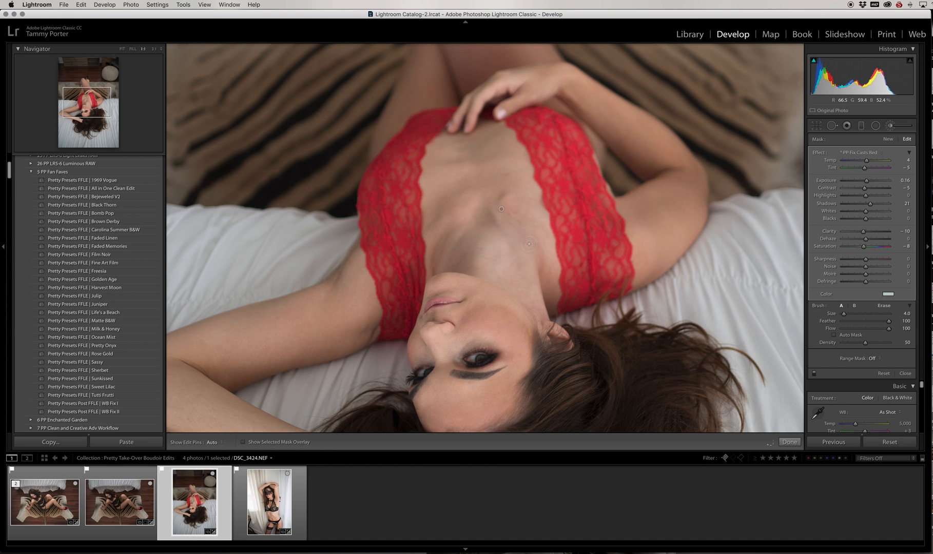
{"action": "left_click", "coordinate": [789, 442]}
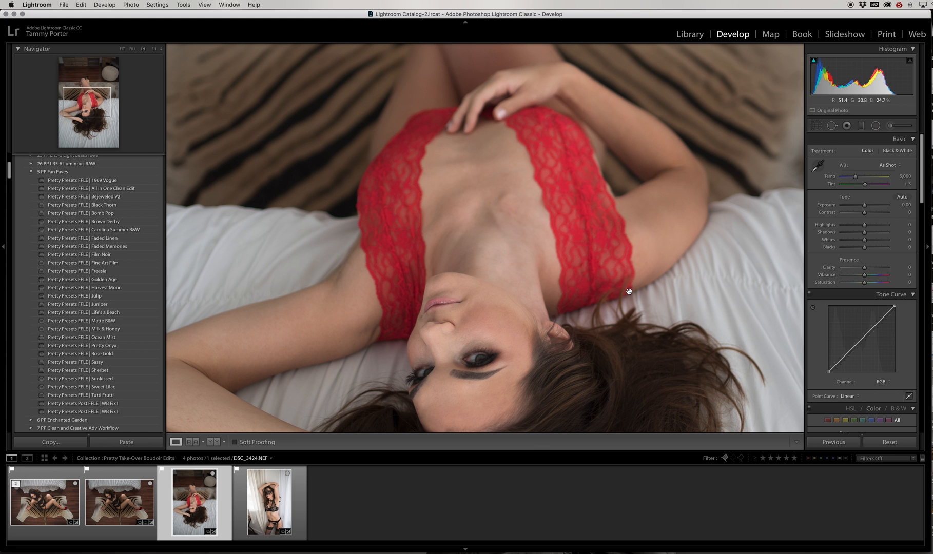
Switch to Photoshop CC 2018 to continue retouching DSC_3424.NEF.
{"action": "left_click", "coordinate": [605, 334]}
{"action": "left_click", "coordinate": [605, 334]}
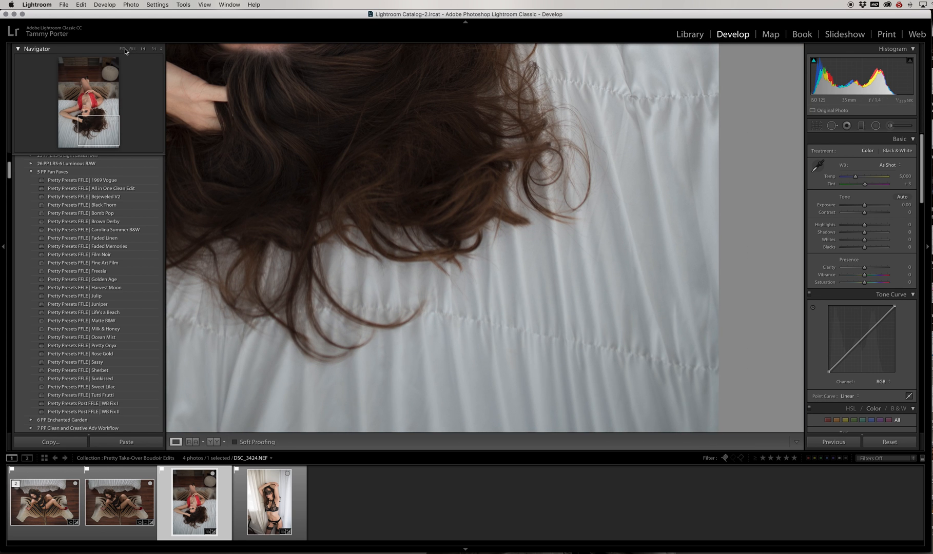
{"action": "left_click", "coordinate": [123, 49]}
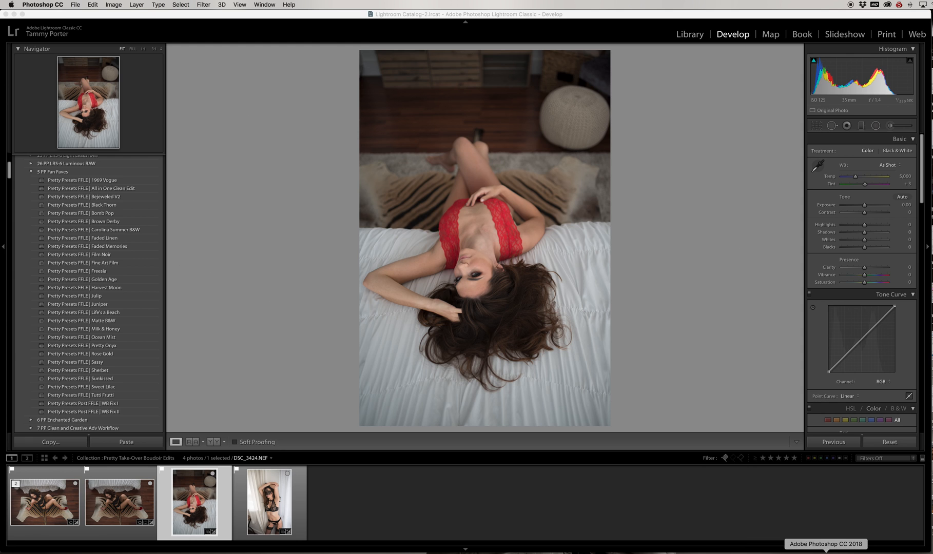
{"action": "left_click", "coordinate": [826, 553]}
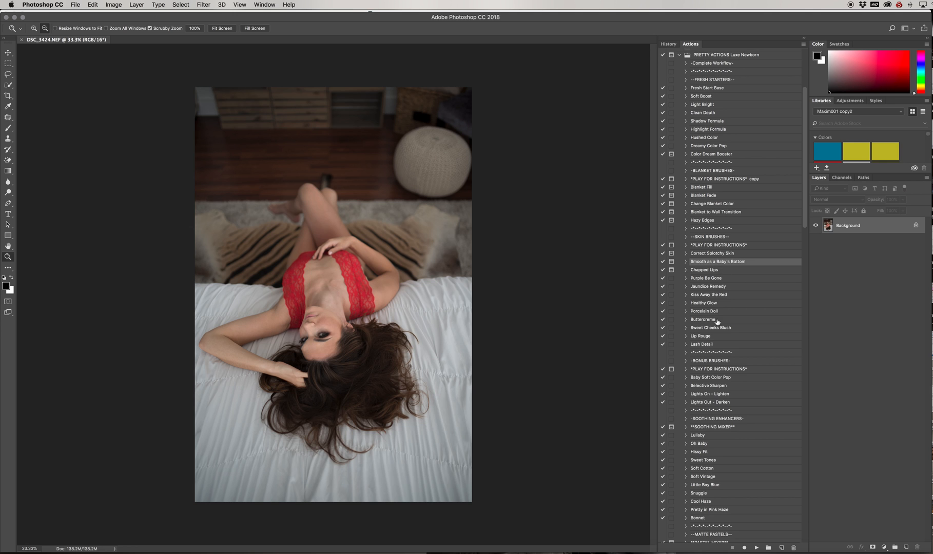
Run the Smooth as a Baby's Bottom action on the photo and expand its layer group.
{"action": "left_click", "coordinate": [326, 288], "text": "alt"}
{"action": "left_click_drag", "start_coordinate": [311, 213], "coordinate": [454, 313]}
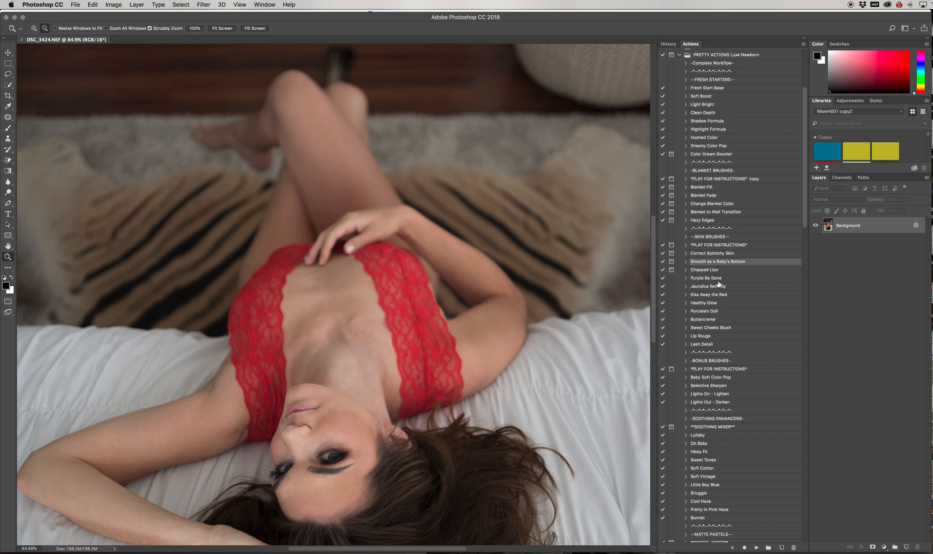
{"action": "left_click", "coordinate": [757, 548]}
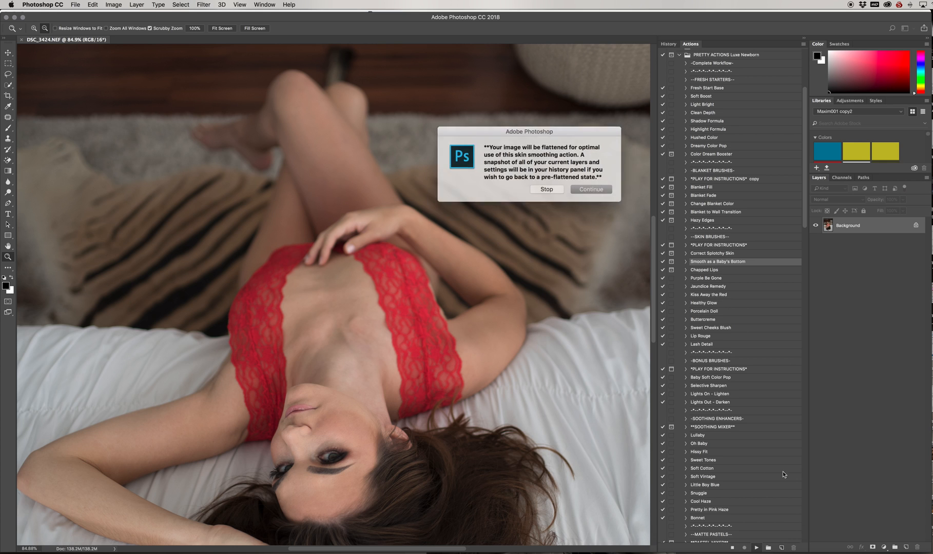
{"action": "left_click", "coordinate": [586, 189]}
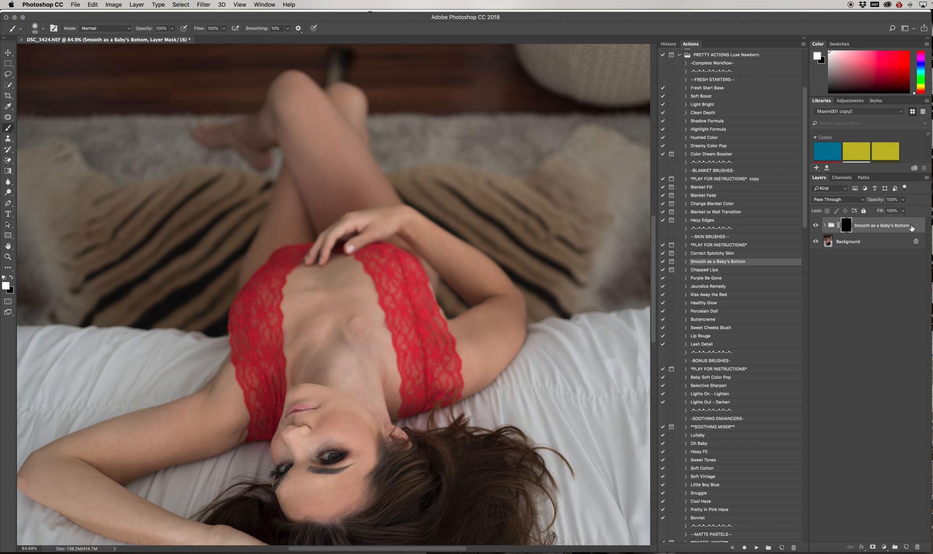
{"action": "left_click", "coordinate": [824, 225]}
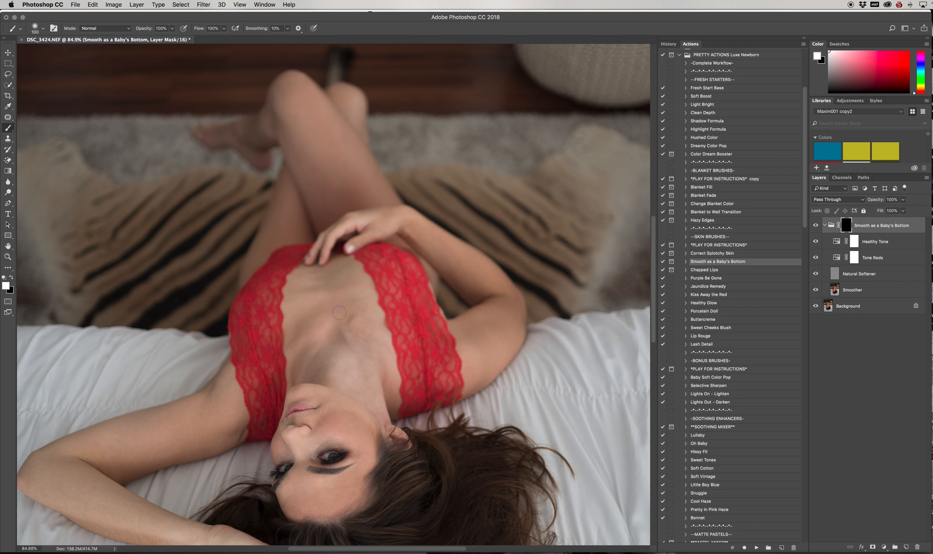
Paint white on the smoothing group's mask over the chest, hand and arm, adapting the brush size to each area.
{"action": "key", "text": "bracketright"}
{"action": "left_click_drag", "start_coordinate": [351, 364], "coordinate": [372, 388]}
{"action": "key", "text": "bracketleft"}
{"action": "key", "text": "bracketleft"}
{"action": "key", "text": "bracketleft"}
{"action": "key", "text": "bracketleft"}
{"action": "key", "text": "bracketleft"}
{"action": "mouse_move", "coordinate": [369, 234]}
{"action": "left_mouse_down"}
{"action": "mouse_move", "coordinate": [382, 213]}
{"action": "mouse_move", "coordinate": [351, 218]}
{"action": "left_mouse_up"}
{"action": "key", "text": "bracketleft"}
{"action": "key", "text": "bracketleft"}
{"action": "key", "text": "bracketleft"}
{"action": "key", "text": "bracketright"}
{"action": "left_click_drag", "start_coordinate": [187, 384], "coordinate": [188, 319]}
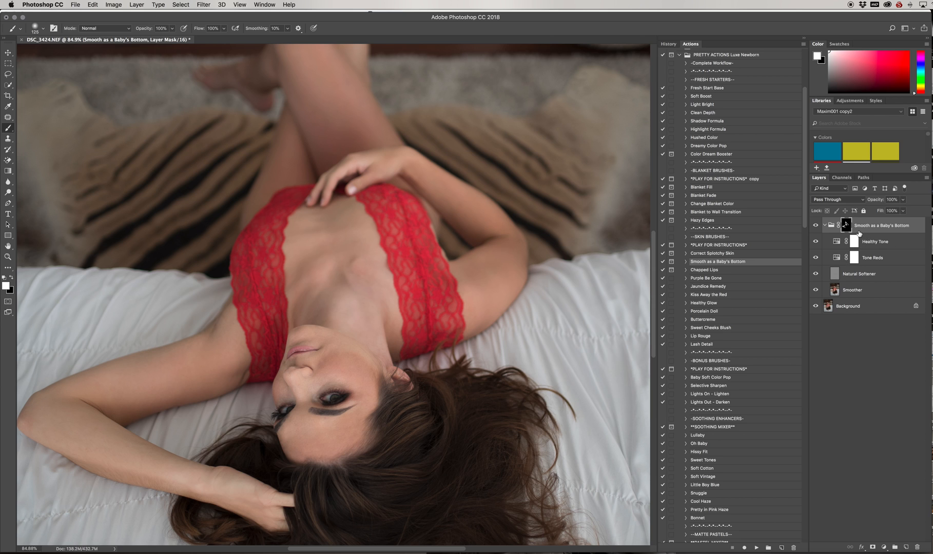
Hide the Healthy Tone layer and continue painting the skin smoothing over the model's arm and face.
{"action": "left_click", "coordinate": [816, 242]}
{"action": "mouse_move", "coordinate": [228, 320]}
{"action": "left_mouse_down"}
{"action": "mouse_move", "coordinate": [204, 337]}
{"action": "mouse_move", "coordinate": [229, 322]}
{"action": "mouse_move", "coordinate": [238, 367]}
{"action": "mouse_move", "coordinate": [216, 379]}
{"action": "left_mouse_up"}
{"action": "mouse_move", "coordinate": [211, 344]}
{"action": "left_mouse_down"}
{"action": "mouse_move", "coordinate": [109, 373]}
{"action": "mouse_move", "coordinate": [112, 383]}
{"action": "mouse_move", "coordinate": [139, 379]}
{"action": "mouse_move", "coordinate": [112, 399]}
{"action": "mouse_move", "coordinate": [101, 393]}
{"action": "mouse_move", "coordinate": [111, 408]}
{"action": "mouse_move", "coordinate": [81, 393]}
{"action": "mouse_move", "coordinate": [72, 410]}
{"action": "mouse_move", "coordinate": [175, 469]}
{"action": "mouse_move", "coordinate": [228, 480]}
{"action": "mouse_move", "coordinate": [189, 470]}
{"action": "mouse_move", "coordinate": [208, 480]}
{"action": "left_mouse_up"}
{"action": "key", "text": "bracketleft"}
{"action": "key", "text": "bracketleft"}
{"action": "key", "text": "bracketleft"}
{"action": "key", "text": "bracketleft"}
{"action": "mouse_move", "coordinate": [333, 349]}
{"action": "left_mouse_down"}
{"action": "mouse_move", "coordinate": [370, 380]}
{"action": "mouse_move", "coordinate": [371, 370]}
{"action": "mouse_move", "coordinate": [370, 390]}
{"action": "mouse_move", "coordinate": [357, 378]}
{"action": "mouse_move", "coordinate": [355, 397]}
{"action": "mouse_move", "coordinate": [351, 382]}
{"action": "mouse_move", "coordinate": [313, 393]}
{"action": "left_mouse_up"}
{"action": "key", "text": "bracketleft"}
{"action": "key", "text": "bracketleft"}
{"action": "key", "text": "bracketright"}
{"action": "key", "text": "bracketleft"}
{"action": "key", "text": "bracketright"}
Paint the skin smoothing over the wrist and hand resting in the model's hair.
{"action": "key", "text": "z"}
{"action": "left_click_drag", "start_coordinate": [384, 321], "coordinate": [367, 326]}
{"action": "left_click", "coordinate": [367, 326], "text": "alt"}
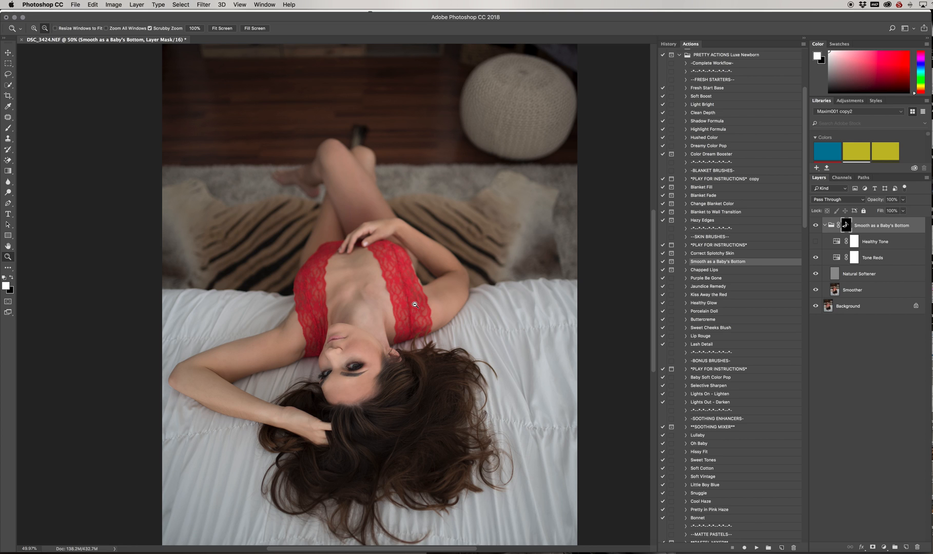
{"action": "key", "text": "b"}
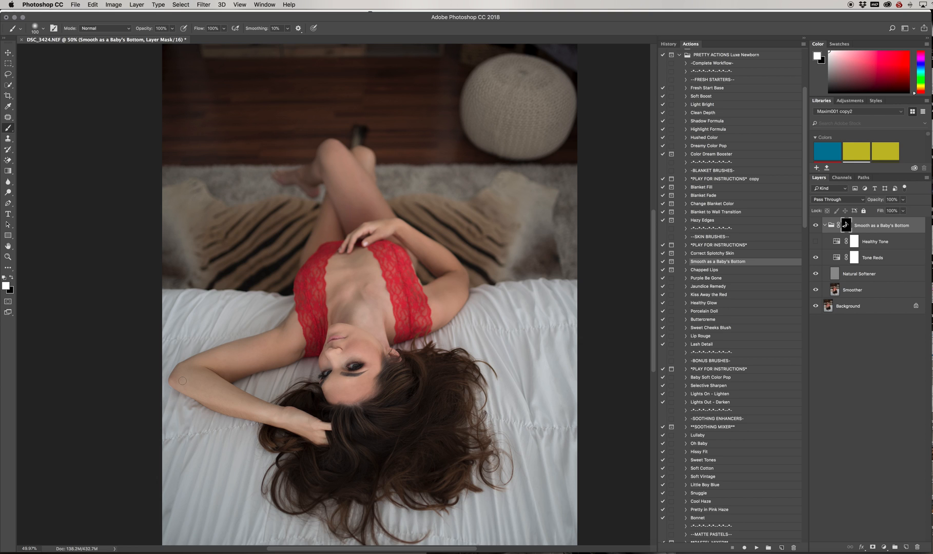
{"action": "key", "text": "bracketright"}
{"action": "key", "text": "bracketleft"}
{"action": "key", "text": "bracketleft"}
{"action": "left_click_drag", "start_coordinate": [304, 416], "coordinate": [321, 425]}
Flatten the image and discard the hidden layers.
{"action": "left_click", "coordinate": [203, 5]}
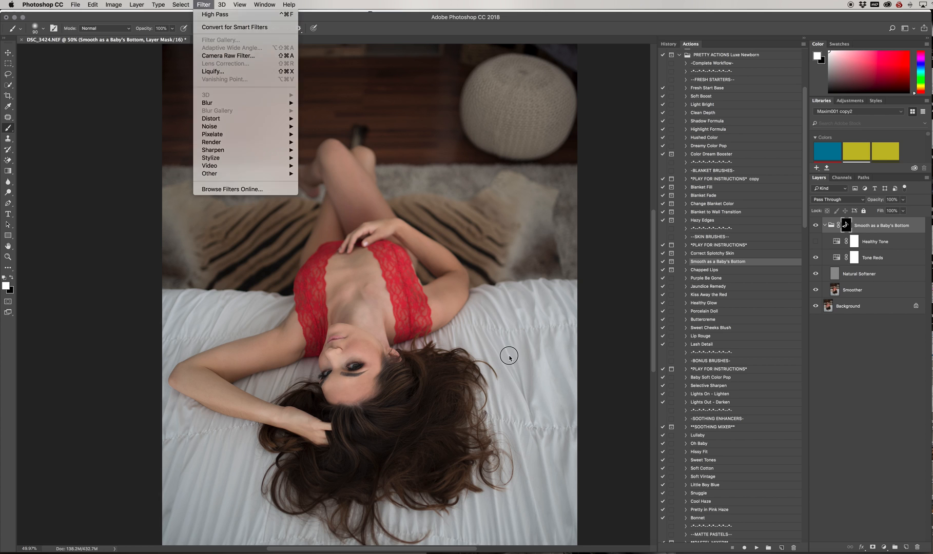
{"action": "left_click", "coordinate": [508, 356]}
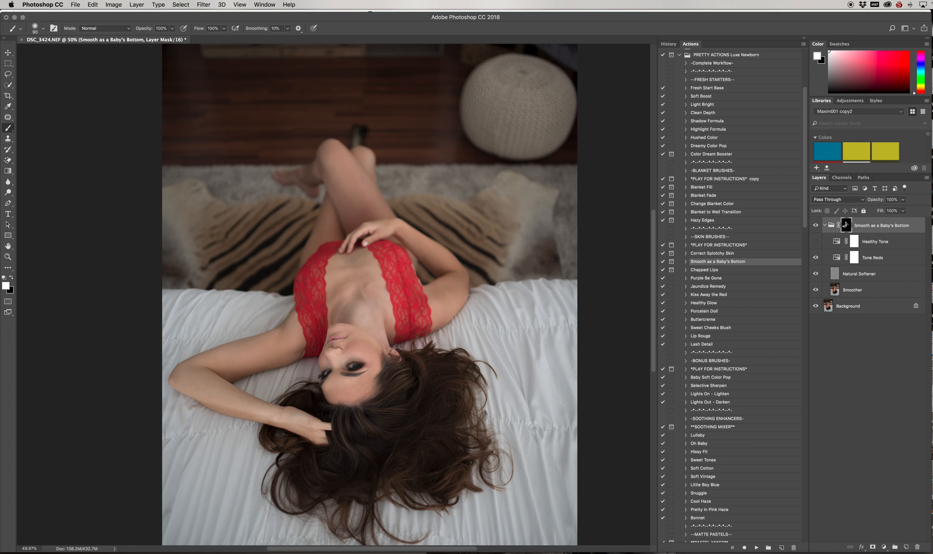
{"action": "left_click", "coordinate": [137, 5]}
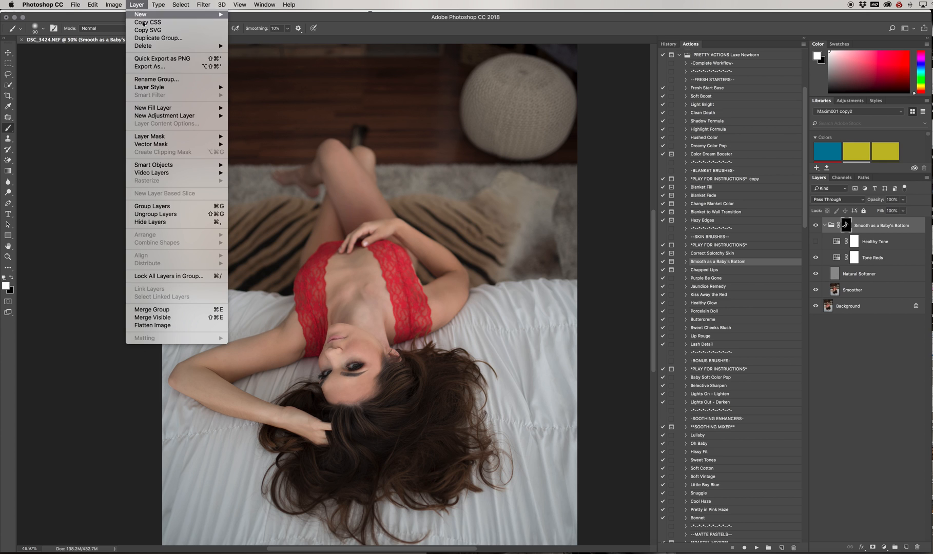
{"action": "left_click", "coordinate": [171, 329]}
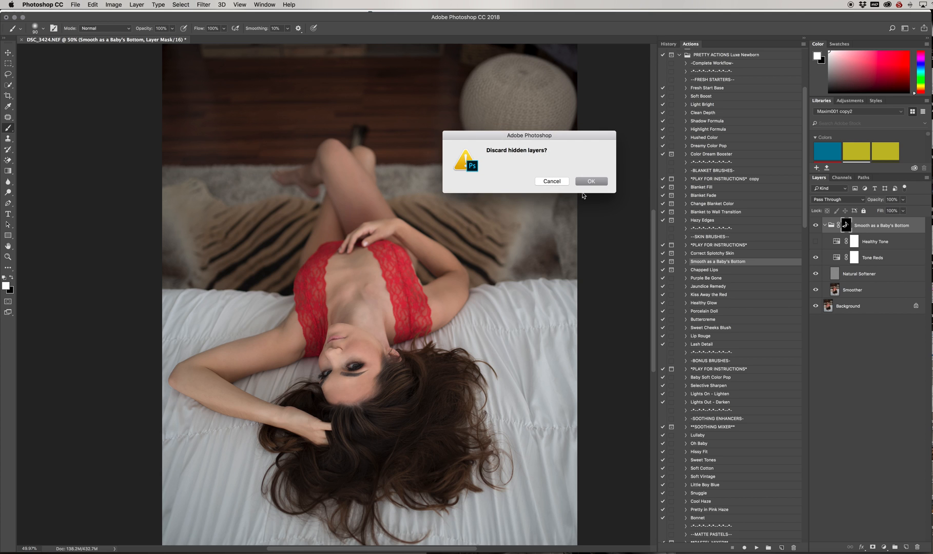
{"action": "left_click", "coordinate": [592, 181]}
Apply the Liquify filter to the flattened photo using a reduced Forward Warp brush.
{"action": "left_click", "coordinate": [205, 5]}
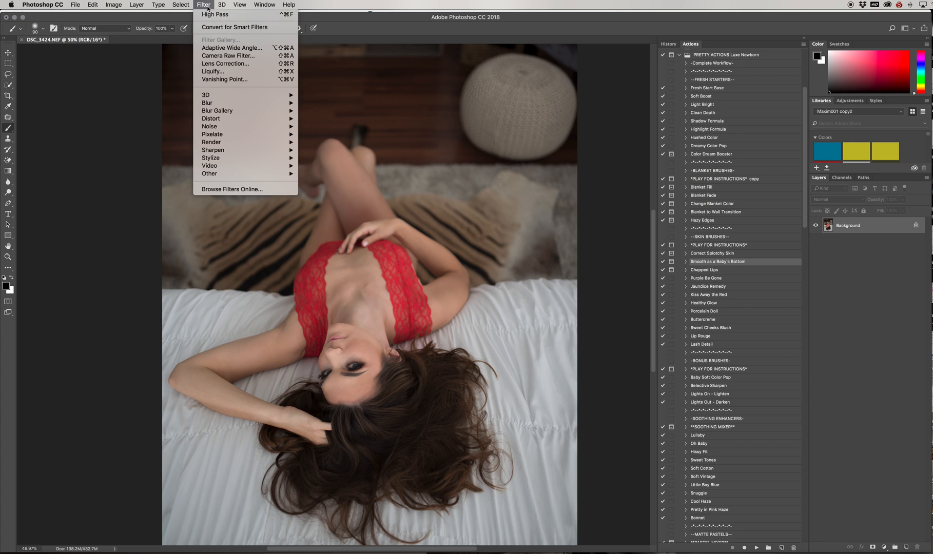
{"action": "left_click", "coordinate": [216, 71]}
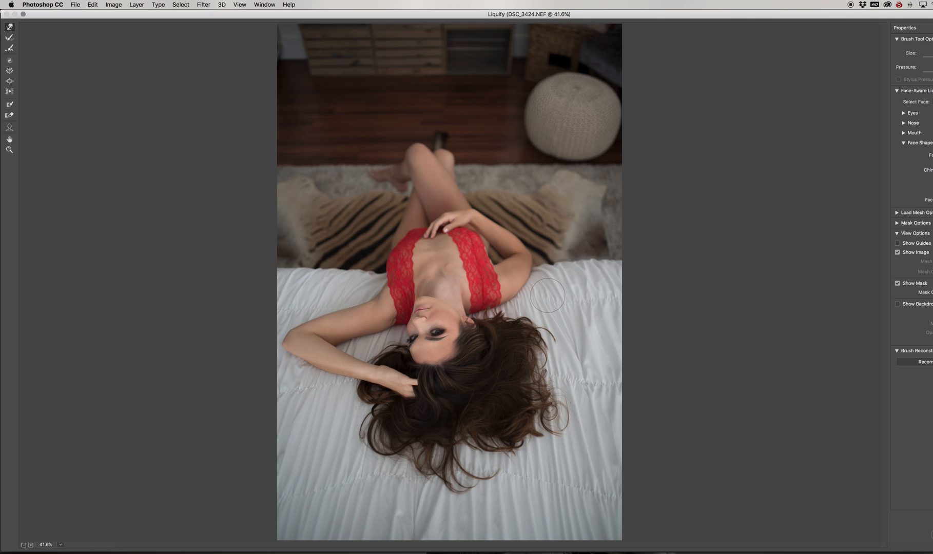
{"action": "key", "text": "bracketleft"}
{"action": "key", "text": "bracketleft"}
{"action": "key", "text": "bracketleft"}
{"action": "key", "text": "bracketleft"}
{"action": "key", "text": "bracketleft"}
{"action": "key", "text": "bracketleft"}
{"action": "left_click", "coordinate": [932, 534]}
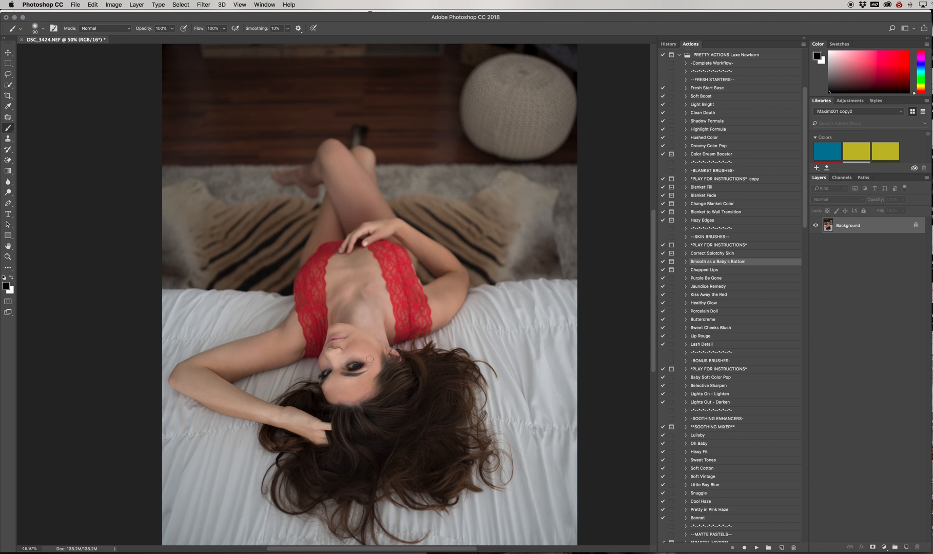
Run the Pretty Eyes action from the PRETTY ACTIONS (Retouch & Makeup) set and expand its layer group.
{"action": "key", "text": "z"}
{"action": "left_click_drag", "start_coordinate": [360, 363], "coordinate": [408, 383]}
{"action": "scroll", "coordinate": [793, 396], "scroll_direction": "down", "scroll_amount": 5}
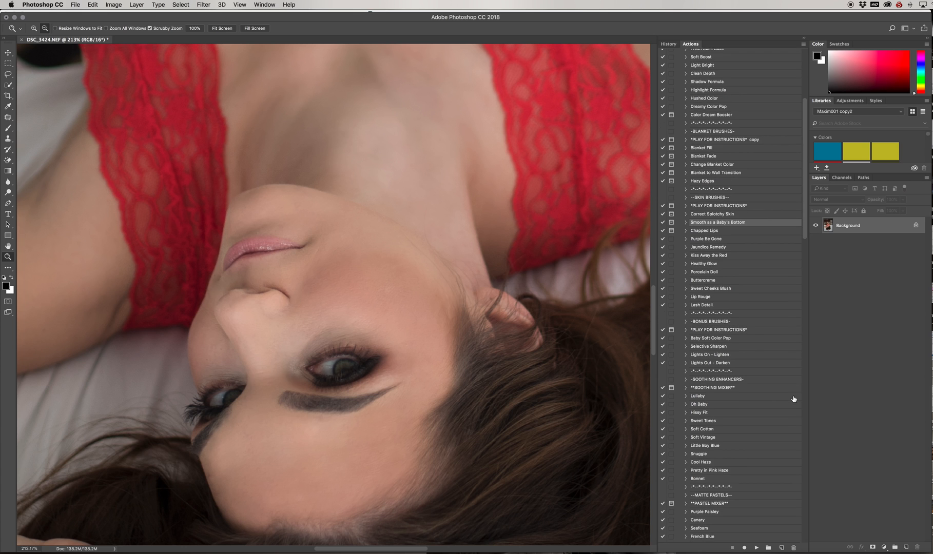
{"action": "scroll", "coordinate": [793, 400], "scroll_direction": "down", "scroll_amount": 13}
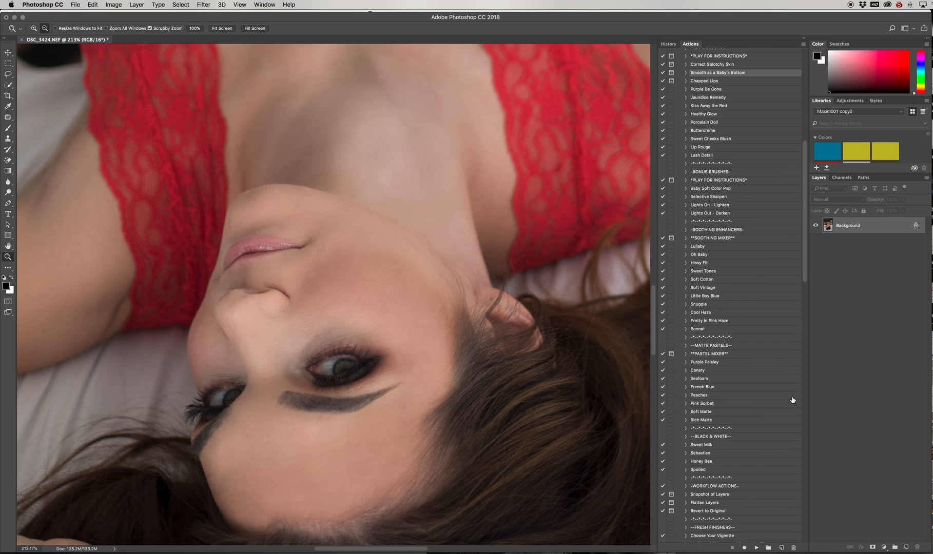
{"action": "scroll", "coordinate": [792, 399], "scroll_direction": "down", "scroll_amount": 8}
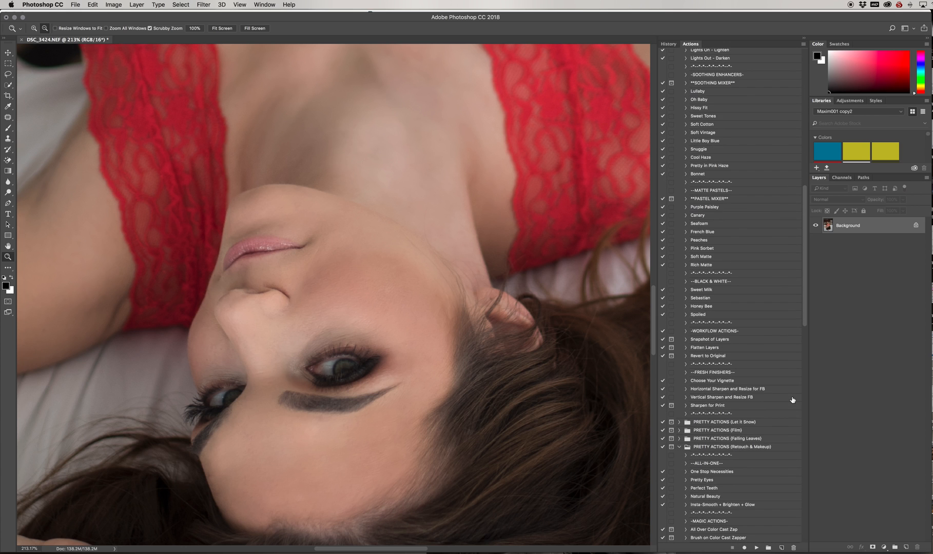
{"action": "scroll", "coordinate": [792, 399], "scroll_direction": "down", "scroll_amount": 7}
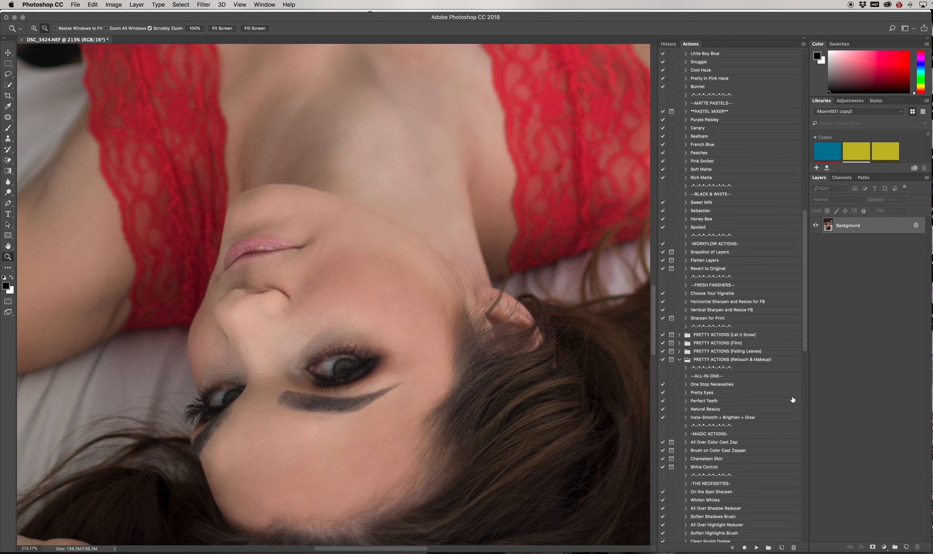
{"action": "scroll", "coordinate": [792, 400], "scroll_direction": "down", "scroll_amount": 1}
{"action": "left_click", "coordinate": [711, 373]}
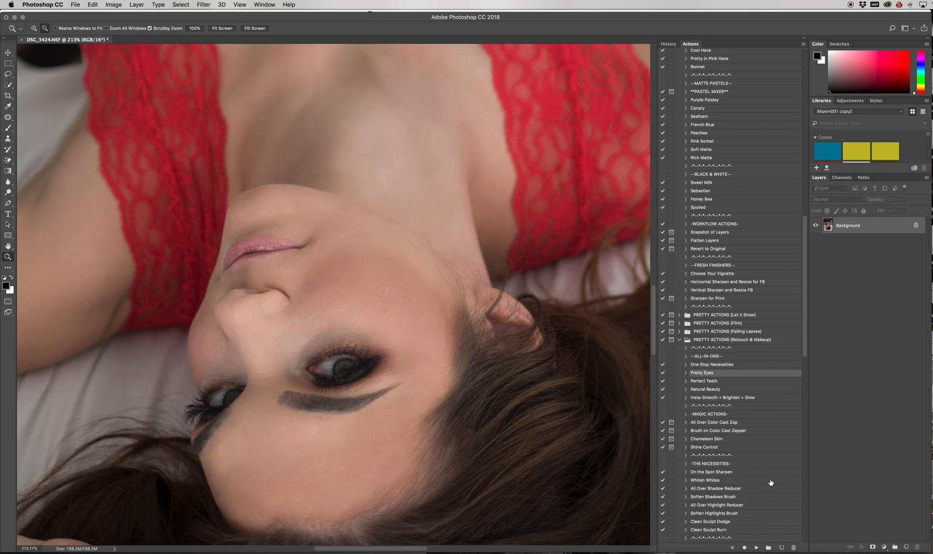
{"action": "left_click", "coordinate": [757, 547]}
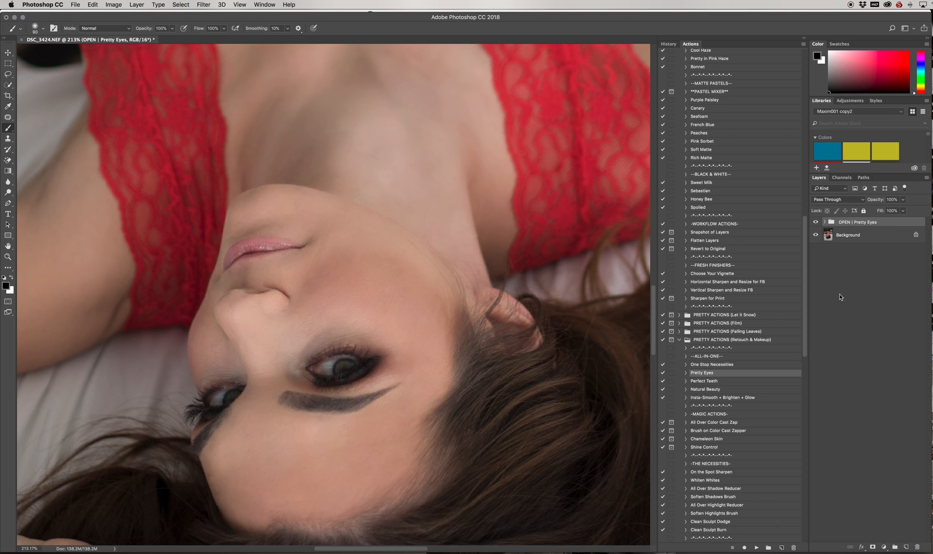
{"action": "left_click", "coordinate": [825, 221]}
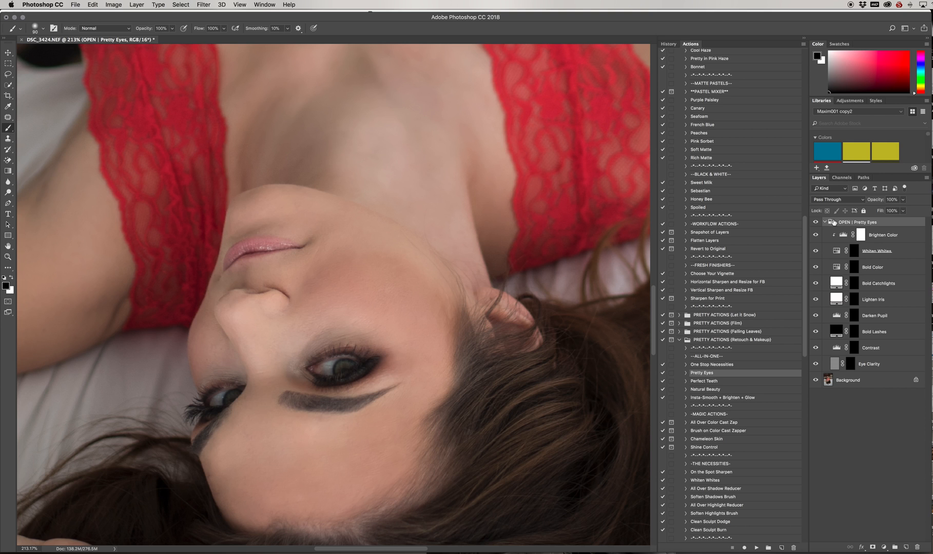
Paint on the Whiten Whites mask over the whites of both eyes with the brush reduced to size 15.
{"action": "left_click", "coordinate": [853, 252]}
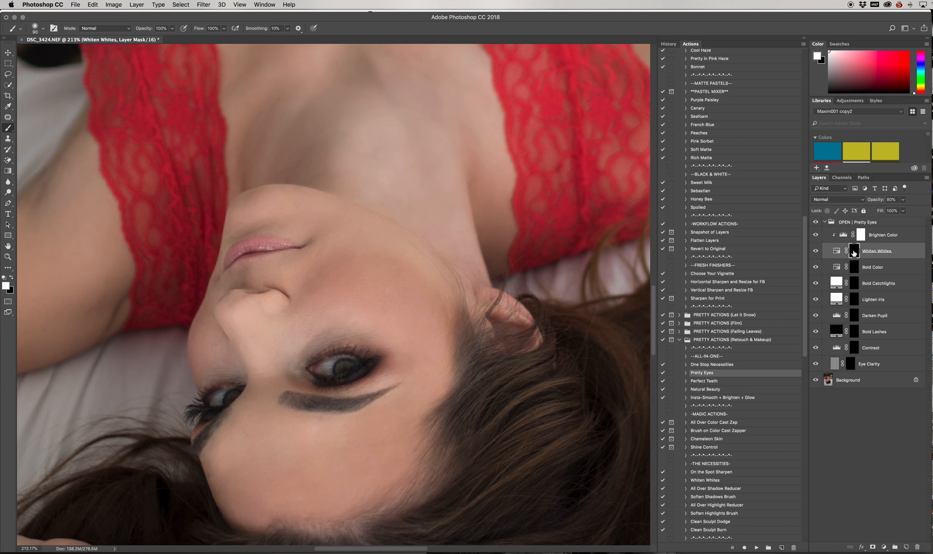
{"action": "key", "text": "bracketleft"}
{"action": "key", "text": "bracketleft"}
{"action": "key", "text": "bracketleft"}
{"action": "key", "text": "bracketleft"}
{"action": "key", "text": "bracketleft"}
{"action": "key", "text": "bracketleft"}
{"action": "key", "text": "bracketleft"}
{"action": "left_click_drag", "start_coordinate": [328, 365], "coordinate": [318, 368]}
{"action": "mouse_move", "coordinate": [224, 393]}
{"action": "left_mouse_down"}
{"action": "mouse_move", "coordinate": [212, 402]}
{"action": "mouse_move", "coordinate": [221, 397]}
{"action": "left_mouse_up"}
Paint on the Bold Color mask over both irises with the brush enlarged to size 20.
{"action": "left_click", "coordinate": [888, 267]}
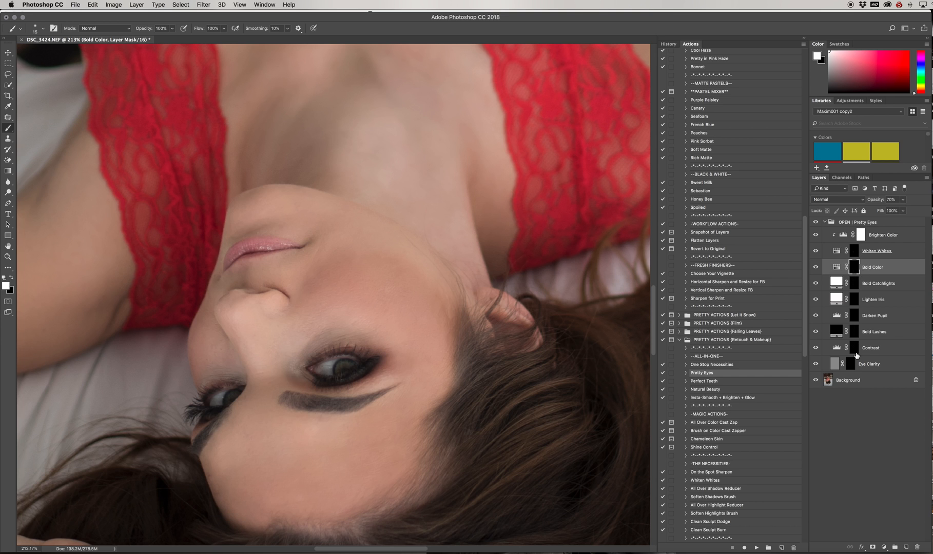
{"action": "key", "text": "bracketright"}
{"action": "mouse_move", "coordinate": [348, 364]}
{"action": "left_mouse_down"}
{"action": "mouse_move", "coordinate": [337, 372]}
{"action": "mouse_move", "coordinate": [350, 364]}
{"action": "left_mouse_up"}
{"action": "mouse_move", "coordinate": [238, 393]}
{"action": "left_mouse_down"}
{"action": "mouse_move", "coordinate": [225, 400]}
{"action": "mouse_move", "coordinate": [235, 397]}
{"action": "left_mouse_up"}
Paint on the Eye Clarity mask over both eyes with the brush enlarged to size 25.
{"action": "left_click", "coordinate": [854, 364]}
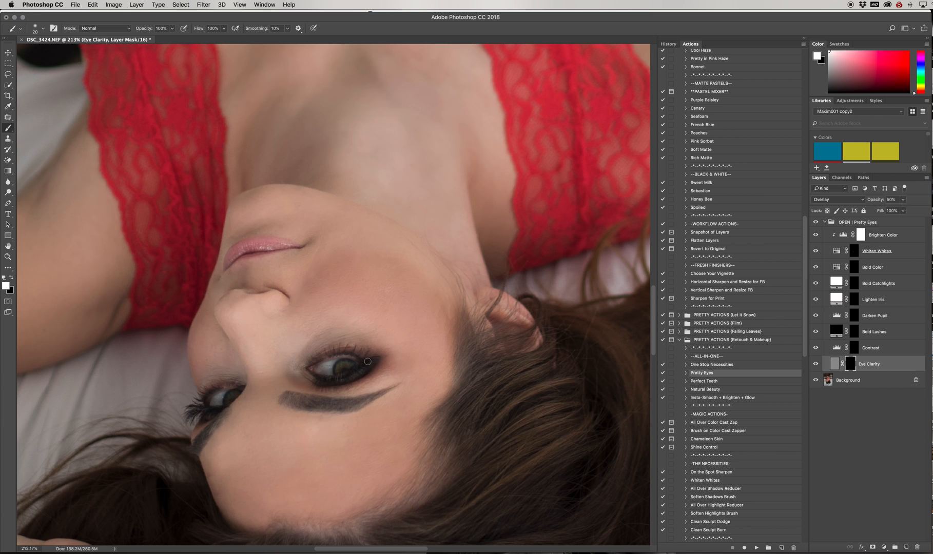
{"action": "key", "text": "bracketright"}
{"action": "mouse_move", "coordinate": [342, 359]}
{"action": "left_mouse_down"}
{"action": "mouse_move", "coordinate": [313, 367]}
{"action": "mouse_move", "coordinate": [327, 375]}
{"action": "mouse_move", "coordinate": [339, 365]}
{"action": "mouse_move", "coordinate": [321, 373]}
{"action": "mouse_move", "coordinate": [336, 378]}
{"action": "mouse_move", "coordinate": [362, 363]}
{"action": "left_mouse_up"}
{"action": "mouse_move", "coordinate": [237, 390]}
{"action": "left_mouse_down"}
{"action": "mouse_move", "coordinate": [206, 403]}
{"action": "mouse_move", "coordinate": [214, 408]}
{"action": "mouse_move", "coordinate": [198, 404]}
{"action": "left_mouse_up"}
Flatten the Pretty Eyes layers into the background and save the retouched photo.
{"action": "left_click", "coordinate": [138, 4]}
{"action": "left_click", "coordinate": [154, 327]}
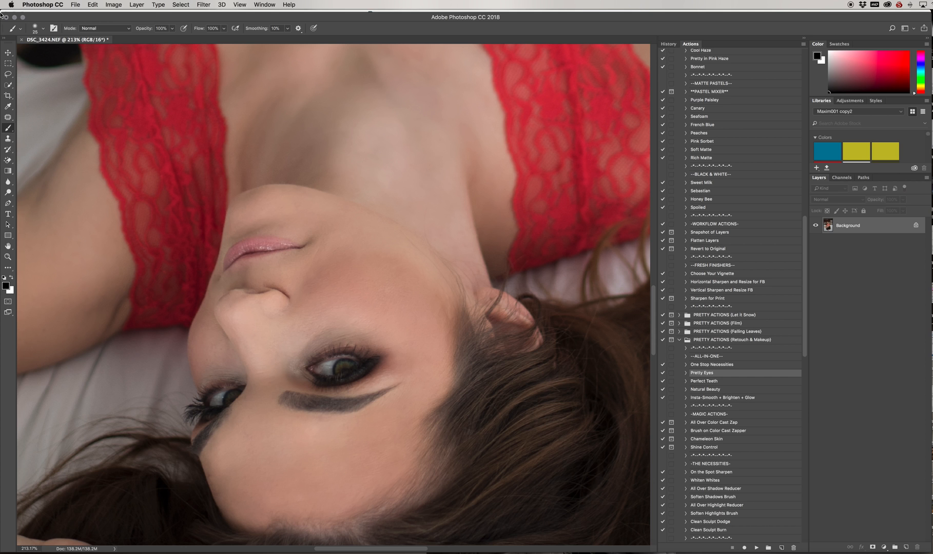
{"action": "key", "text": "z"}
{"action": "mouse_move", "coordinate": [506, 369]}
{"action": "left_mouse_down"}
{"action": "mouse_move", "coordinate": [433, 374]}
{"action": "mouse_move", "coordinate": [449, 371]}
{"action": "left_mouse_up"}
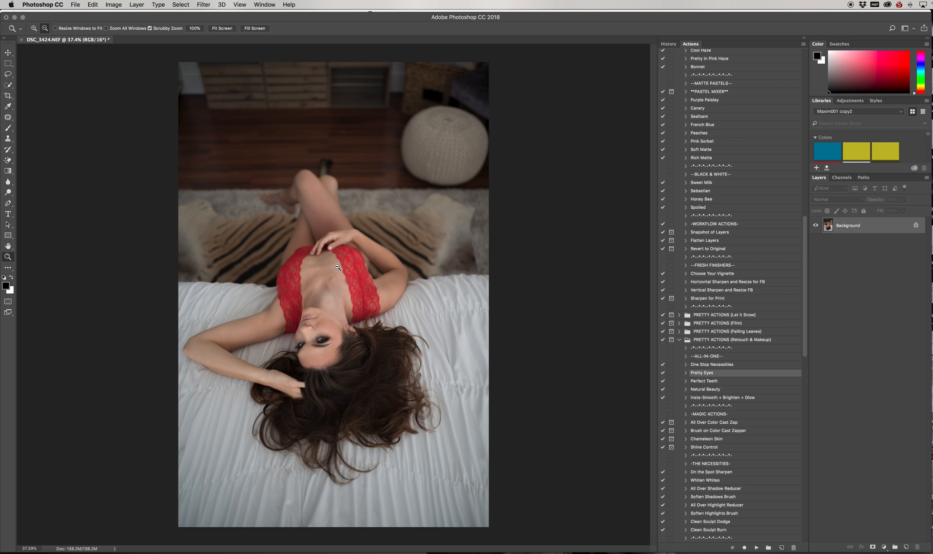
{"action": "key", "text": "super+s"}
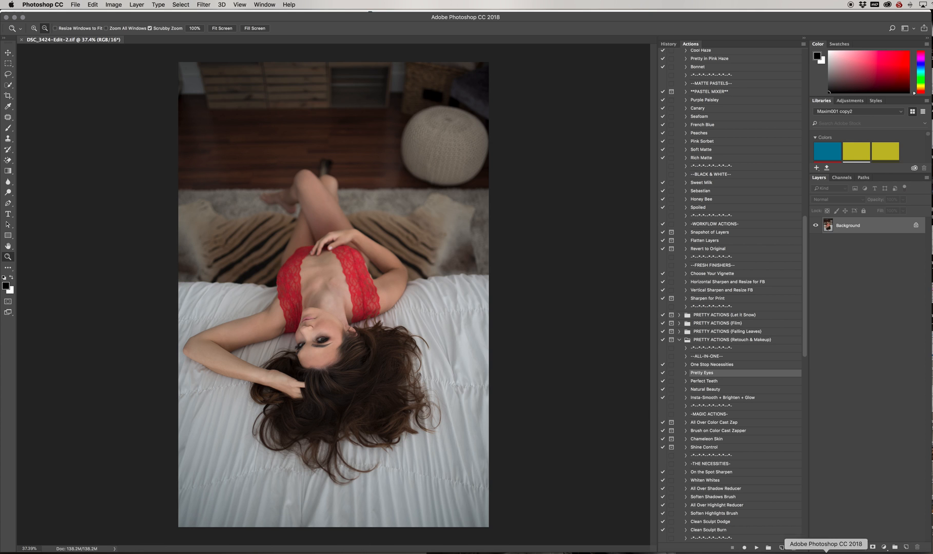
Switch to Lightroom and compare the retouched DSC_3424-Edit-2.tif with DSC_3424.NEF, ending on the retouched version.
{"action": "left_click", "coordinate": [791, 552]}
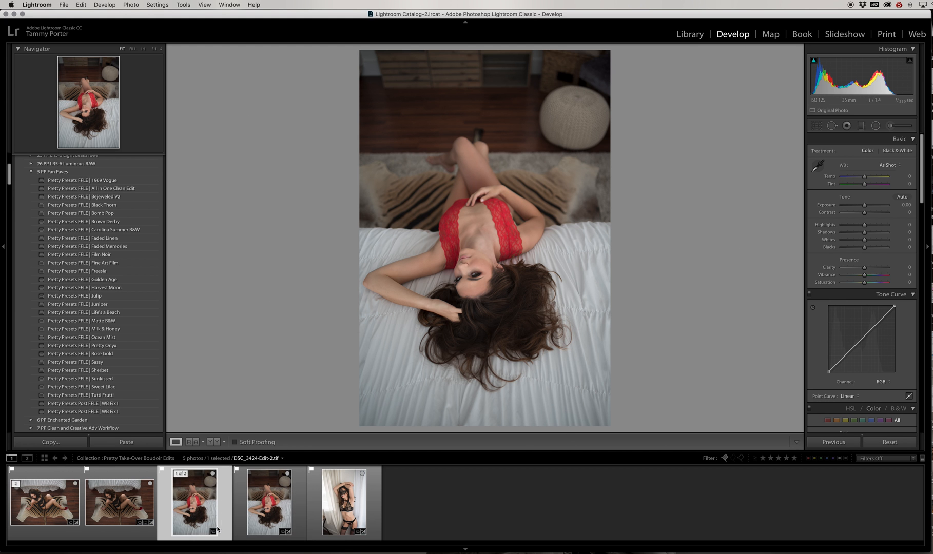
{"action": "left_click", "coordinate": [265, 499]}
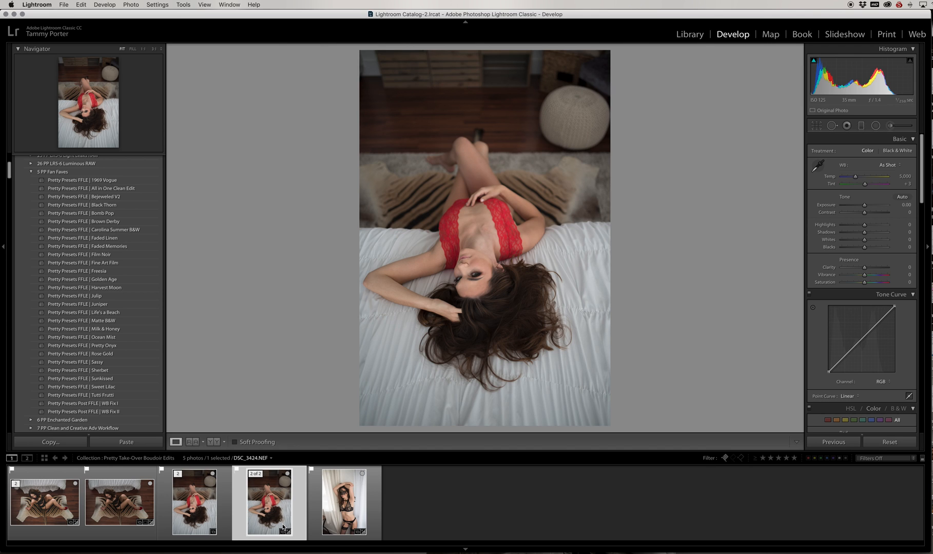
{"action": "left_click", "coordinate": [205, 513]}
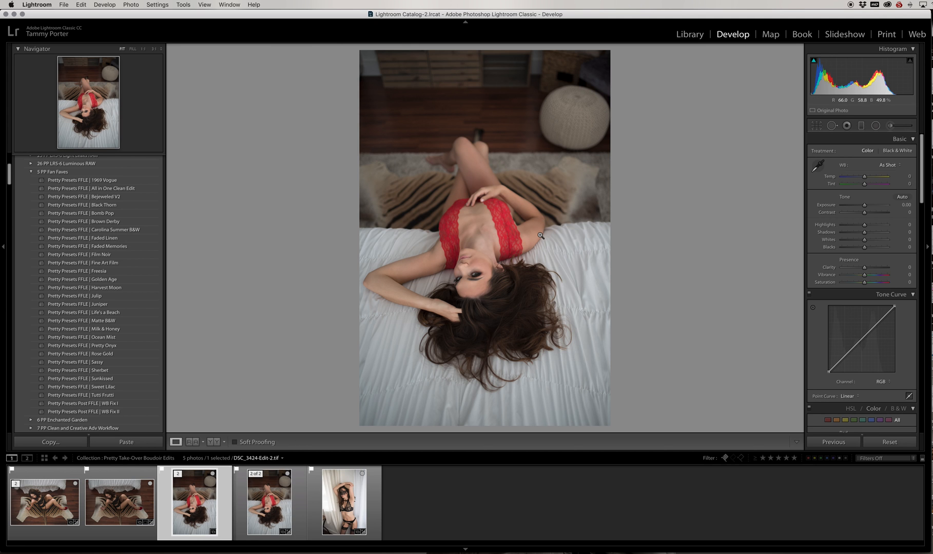
Add a tilted radial filter with the Dodge (Lighten) effect around both eyes.
{"action": "left_click", "coordinate": [486, 273]}
{"action": "left_click", "coordinate": [499, 277]}
{"action": "left_click", "coordinate": [464, 275]}
{"action": "left_click", "coordinate": [875, 125]}
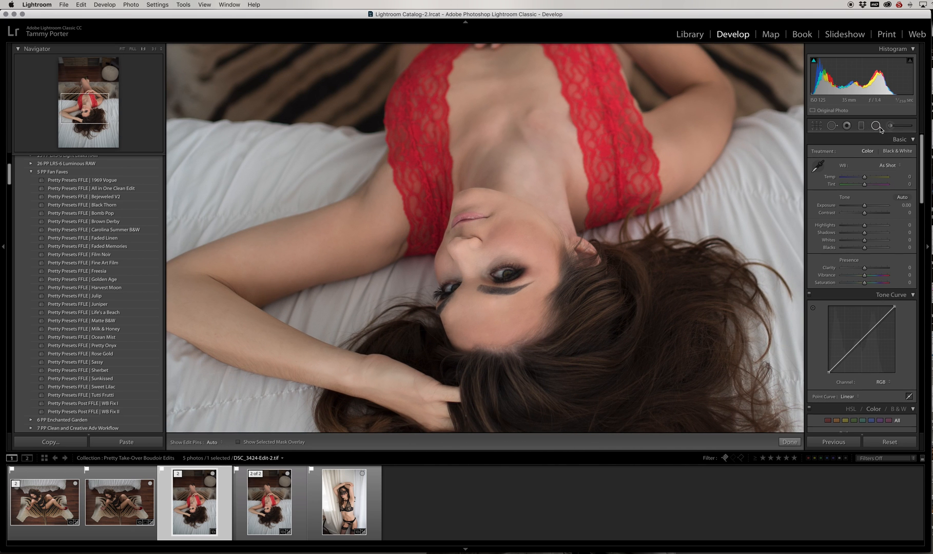
{"action": "left_click", "coordinate": [863, 151]}
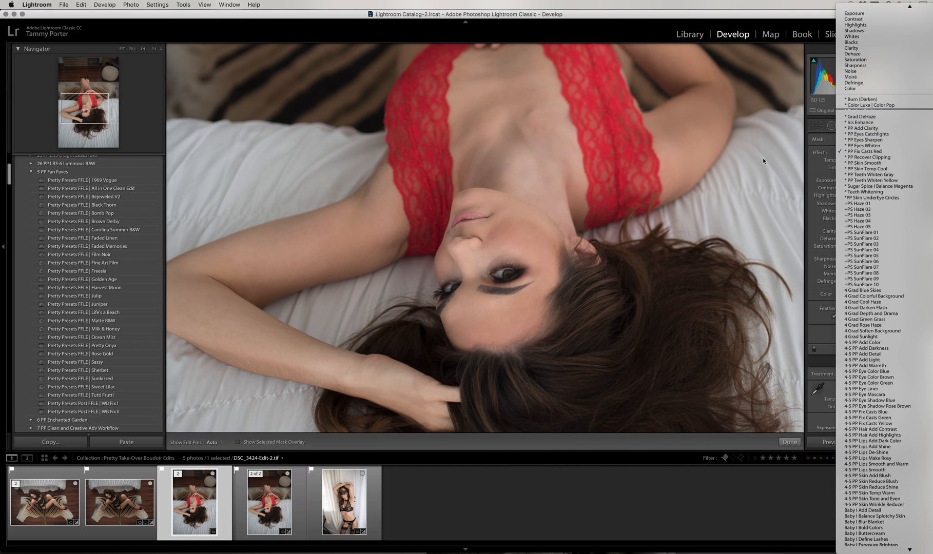
{"action": "left_click", "coordinate": [865, 111]}
{"action": "left_click_drag", "start_coordinate": [485, 282], "coordinate": [562, 319]}
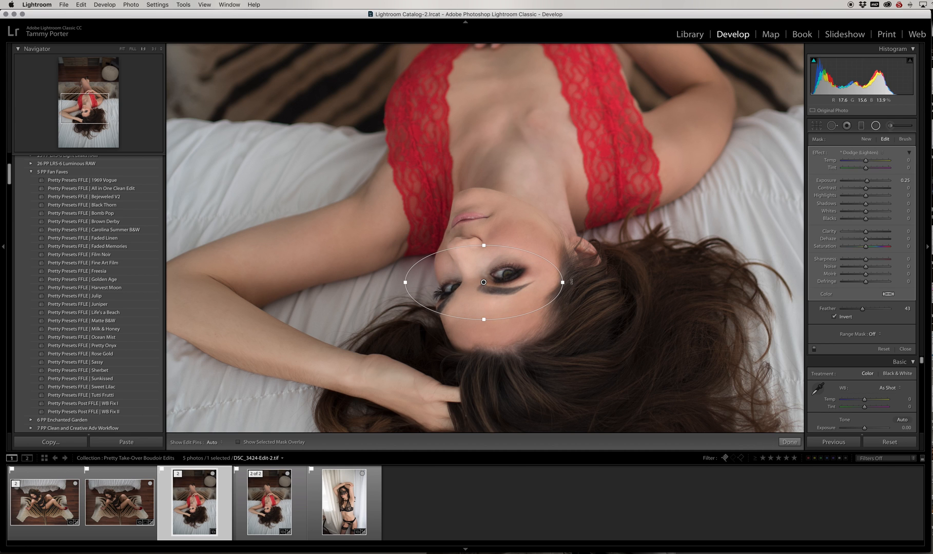
{"action": "left_click_drag", "start_coordinate": [571, 280], "coordinate": [565, 260]}
{"action": "left_click_drag", "start_coordinate": [485, 282], "coordinate": [484, 279]}
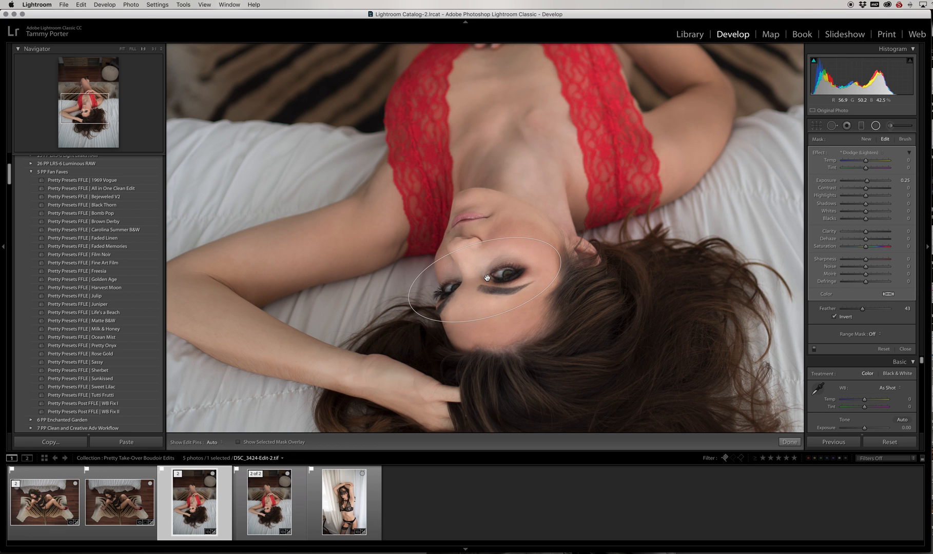
{"action": "left_click", "coordinate": [790, 441]}
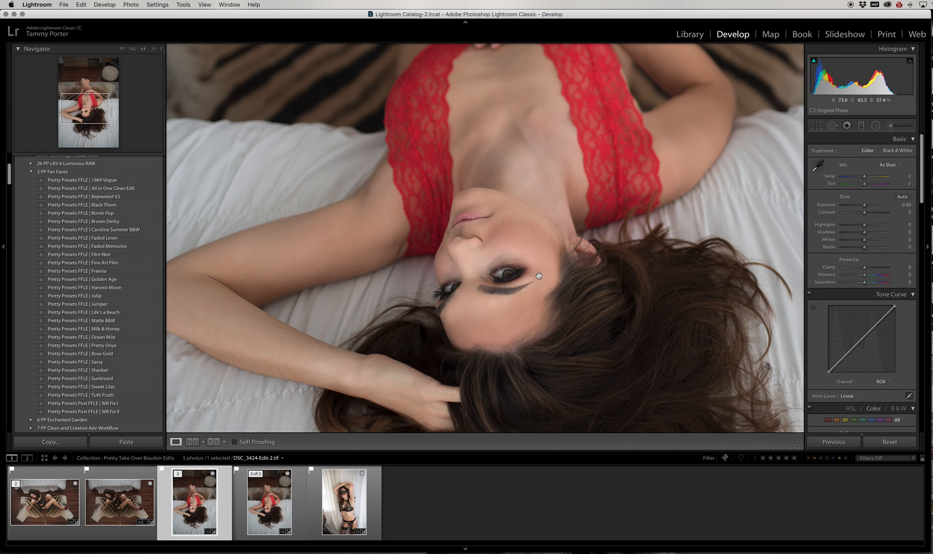
Paint a healing stroke along the crease beneath the eye nearer the ear.
{"action": "left_click", "coordinate": [154, 49]}
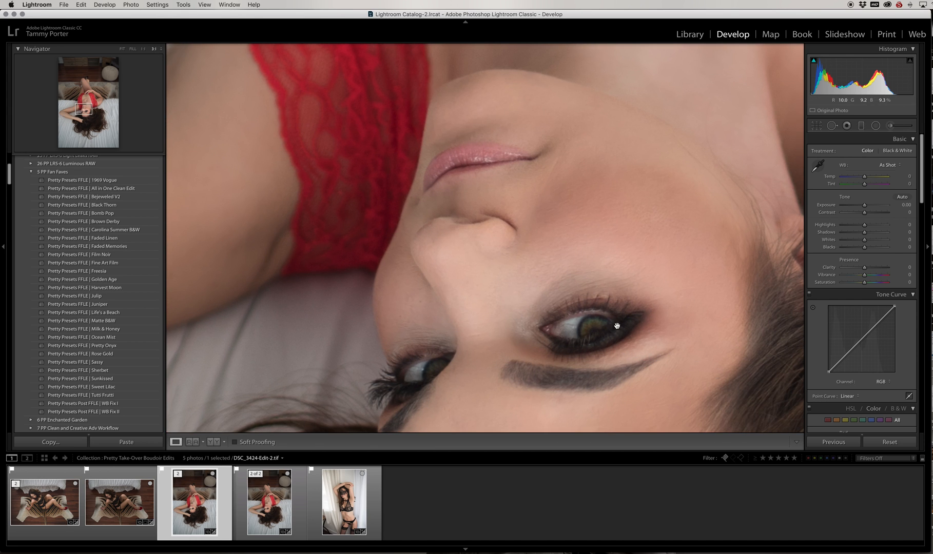
{"action": "left_click", "coordinate": [832, 126]}
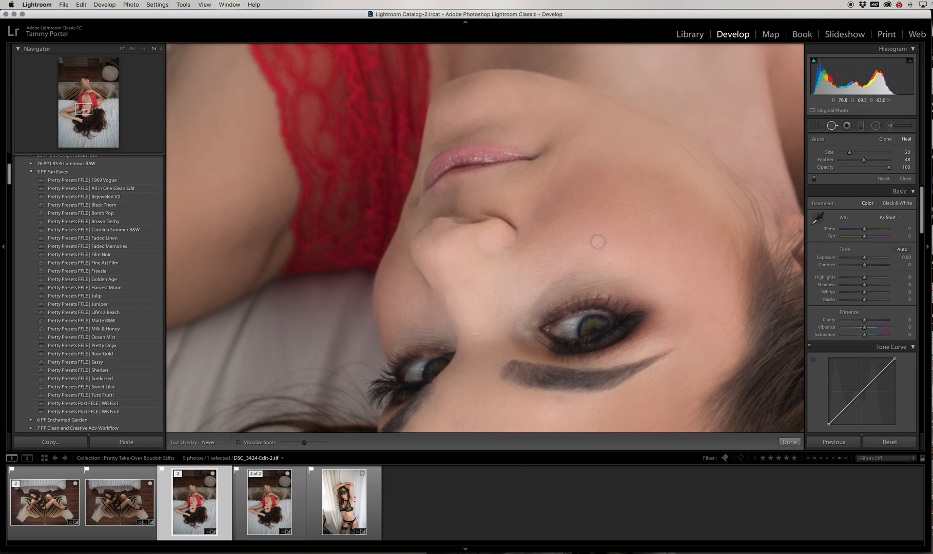
{"action": "key", "text": "bracketleft"}
{"action": "key", "text": "bracketright"}
{"action": "key", "text": "bracketright"}
{"action": "key", "text": "bracketright"}
{"action": "mouse_move", "coordinate": [610, 259]}
{"action": "left_mouse_down"}
{"action": "mouse_move", "coordinate": [565, 274]}
{"action": "mouse_move", "coordinate": [531, 307]}
{"action": "left_mouse_up"}
{"action": "key", "text": "bracketleft"}
{"action": "key", "text": "bracketleft"}
{"action": "key", "text": "bracketleft"}
{"action": "key", "text": "bracketleft"}
{"action": "key", "text": "h"}
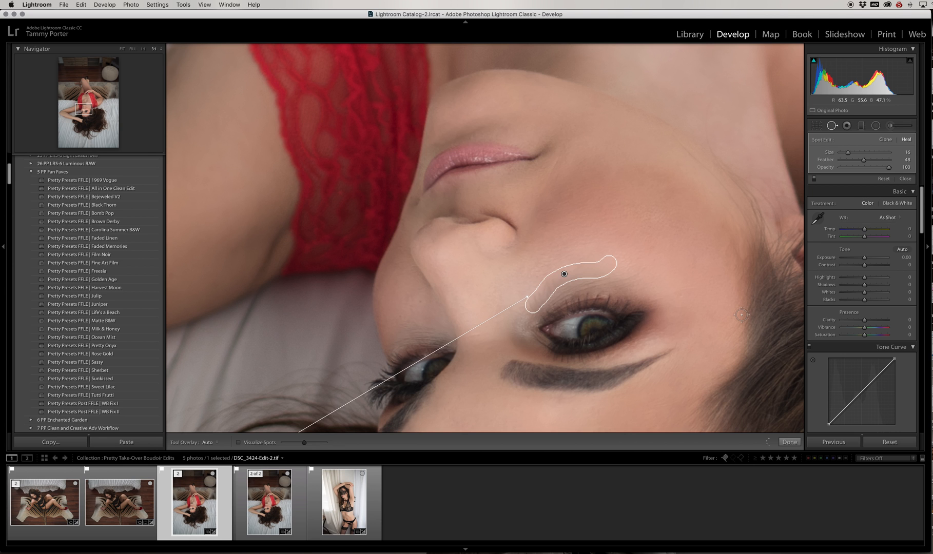
Move the under-eye healing source onto the clean cheek skin beside it and set the spot's opacity to 76.
{"action": "mouse_move", "coordinate": [429, 376]}
{"action": "left_mouse_down"}
{"action": "mouse_move", "coordinate": [444, 257]}
{"action": "mouse_move", "coordinate": [608, 164]}
{"action": "left_mouse_up"}
{"action": "left_click_drag", "start_coordinate": [522, 288], "coordinate": [583, 215]}
{"action": "mouse_move", "coordinate": [236, 329]}
{"action": "left_mouse_down"}
{"action": "mouse_move", "coordinate": [600, 158]}
{"action": "mouse_move", "coordinate": [712, 73]}
{"action": "left_mouse_up"}
{"action": "left_click_drag", "start_coordinate": [724, 134], "coordinate": [358, 372]}
{"action": "left_click_drag", "start_coordinate": [348, 314], "coordinate": [444, 198]}
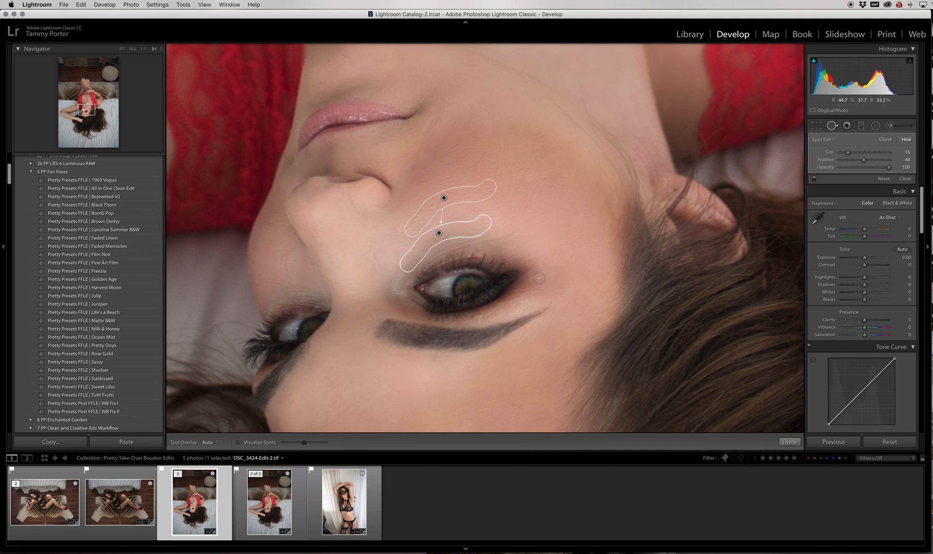
{"action": "left_click_drag", "start_coordinate": [546, 228], "coordinate": [555, 270]}
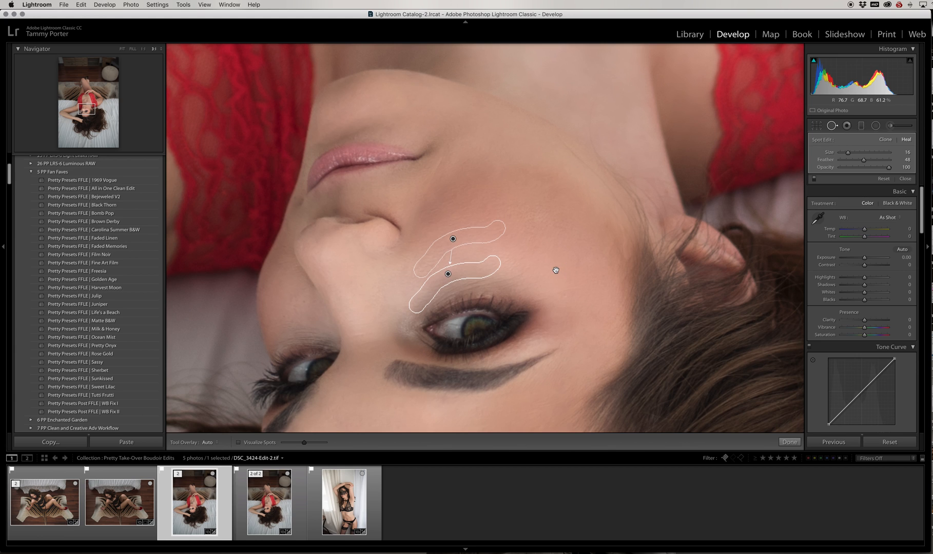
{"action": "left_click_drag", "start_coordinate": [889, 172], "coordinate": [878, 174]}
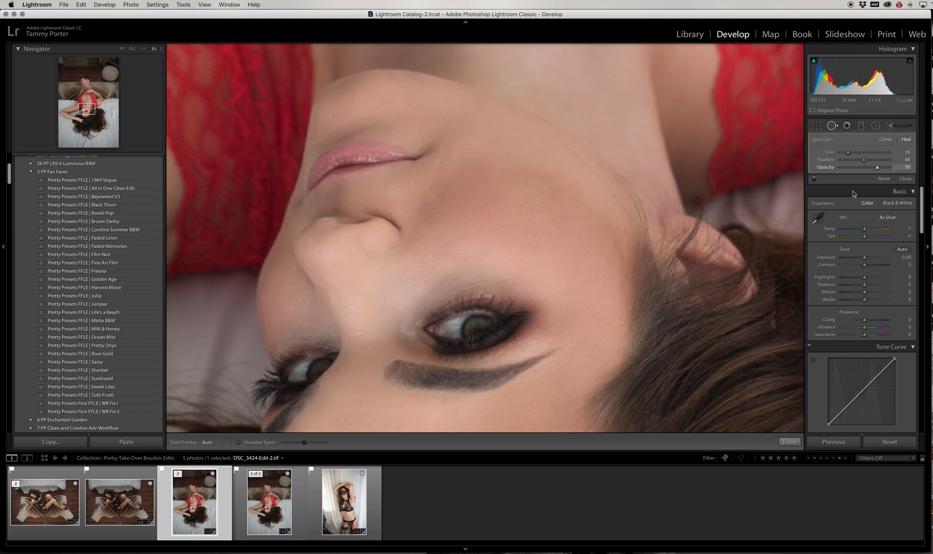
Heal the small marks beneath both eyes with the healing brush at size 10 and opacity 76.
{"action": "scroll", "coordinate": [529, 268], "scroll_direction": "down", "scroll_amount": 3}
{"action": "mouse_move", "coordinate": [531, 267]}
{"action": "left_mouse_down"}
{"action": "mouse_move", "coordinate": [508, 278]}
{"action": "mouse_move", "coordinate": [492, 262]}
{"action": "left_mouse_up"}
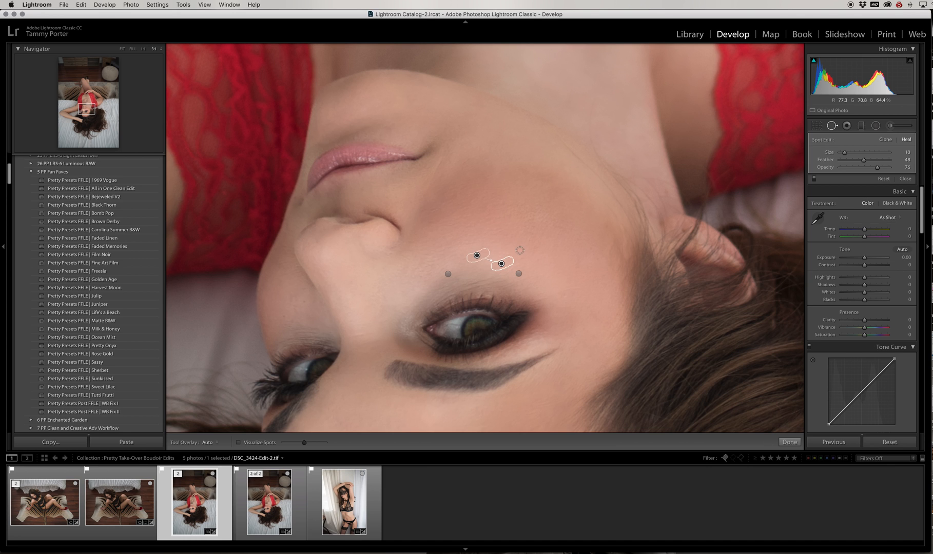
{"action": "mouse_move", "coordinate": [317, 325]}
{"action": "left_mouse_down"}
{"action": "mouse_move", "coordinate": [353, 289]}
{"action": "mouse_move", "coordinate": [333, 274]}
{"action": "mouse_move", "coordinate": [344, 282]}
{"action": "mouse_move", "coordinate": [317, 280]}
{"action": "left_mouse_up"}
{"action": "left_click", "coordinate": [345, 282]}
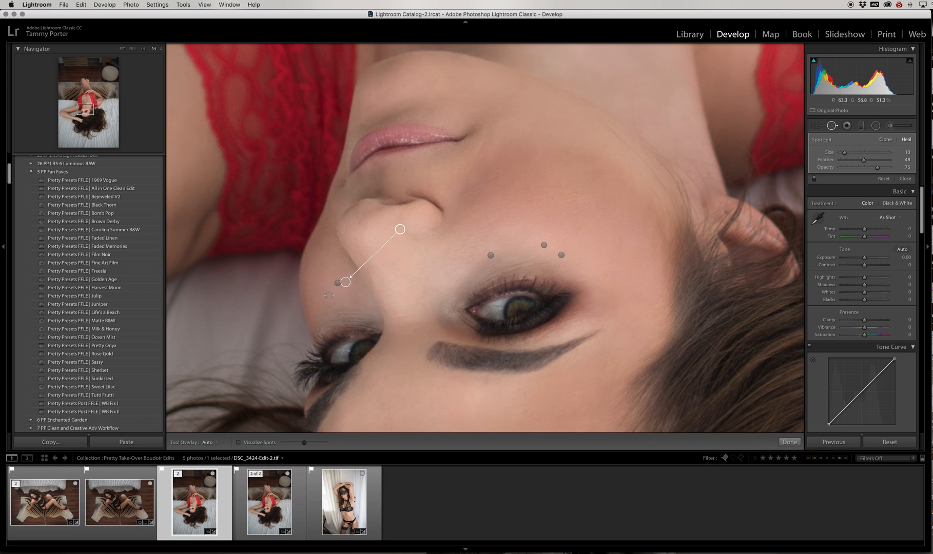
{"action": "left_click", "coordinate": [327, 295]}
{"action": "mouse_move", "coordinate": [361, 308]}
{"action": "left_mouse_down"}
{"action": "mouse_move", "coordinate": [325, 304]}
{"action": "mouse_move", "coordinate": [354, 307]}
{"action": "left_mouse_up"}
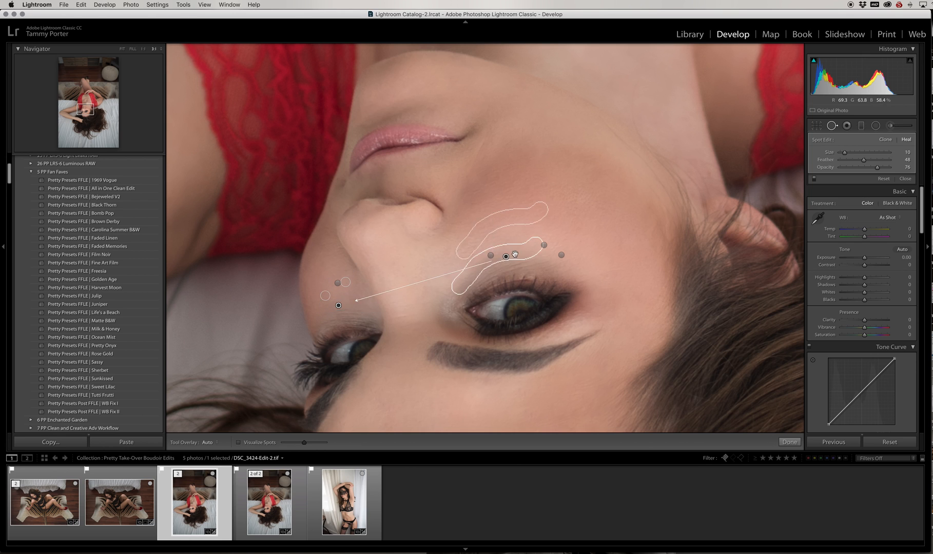
{"action": "key", "text": "super+z"}
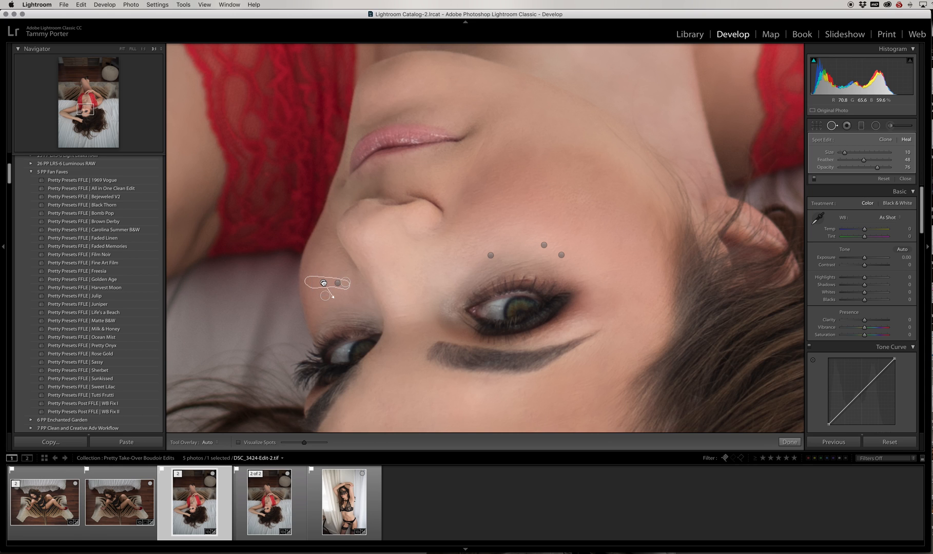
Heal the remaining marks beneath the eyes, beside the mouth and on the chin at opacity 76.
{"action": "key", "text": "h"}
{"action": "left_click", "coordinate": [347, 271]}
{"action": "left_click_drag", "start_coordinate": [453, 254], "coordinate": [479, 254]}
{"action": "left_click", "coordinate": [485, 251]}
{"action": "left_click_drag", "start_coordinate": [490, 130], "coordinate": [473, 157]}
{"action": "mouse_move", "coordinate": [376, 101]}
{"action": "left_mouse_down"}
{"action": "mouse_move", "coordinate": [369, 108]}
{"action": "mouse_move", "coordinate": [403, 93]}
{"action": "left_mouse_up"}
{"action": "key", "text": "h"}
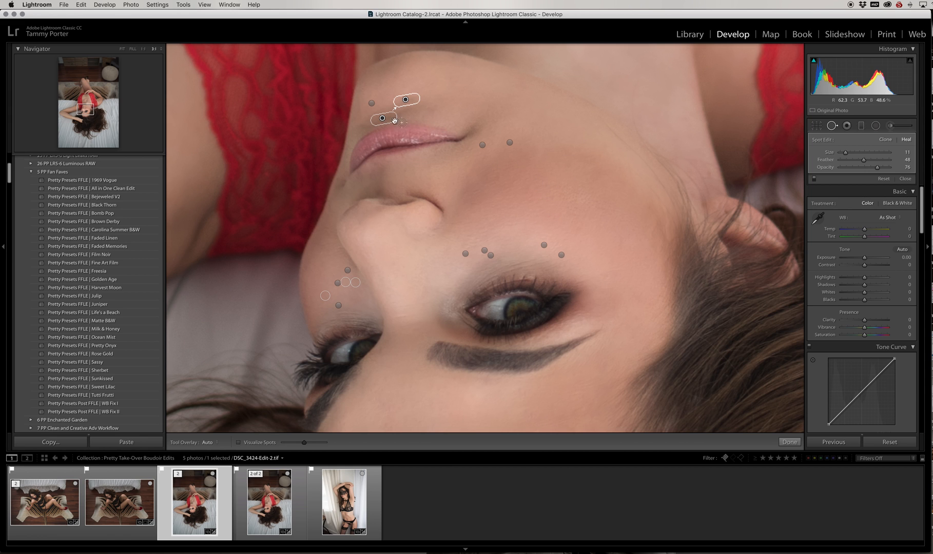
{"action": "left_click_drag", "start_coordinate": [382, 117], "coordinate": [437, 94]}
Heal the lines and spots on the middle of the forehead with the brush at size 13.
{"action": "left_click_drag", "start_coordinate": [581, 301], "coordinate": [567, 154]}
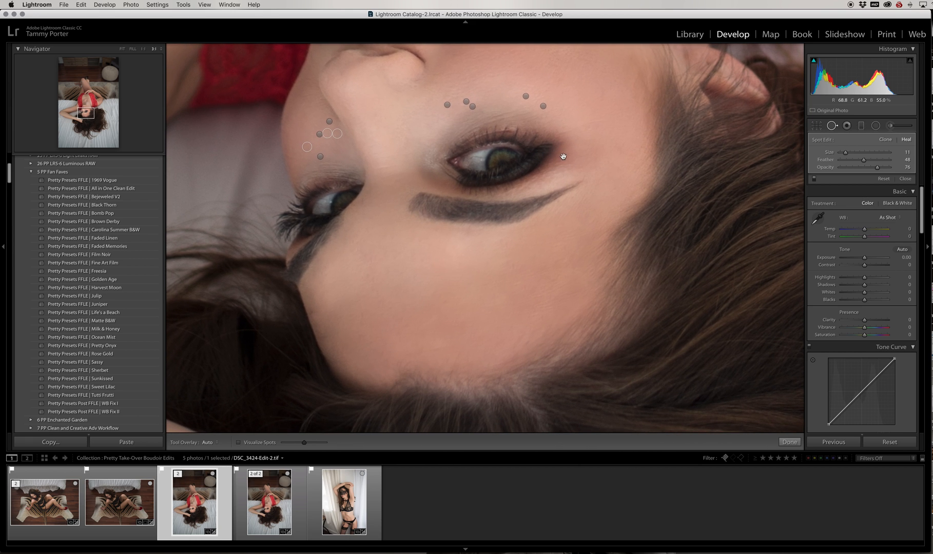
{"action": "left_click_drag", "start_coordinate": [351, 245], "coordinate": [378, 298]}
{"action": "left_click_drag", "start_coordinate": [409, 257], "coordinate": [400, 259]}
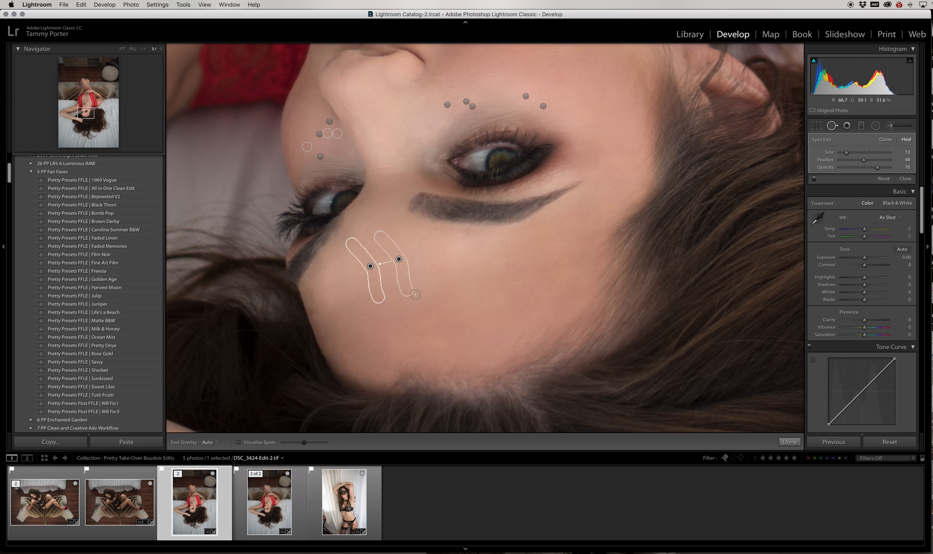
{"action": "left_click", "coordinate": [358, 316]}
{"action": "left_click_drag", "start_coordinate": [399, 328], "coordinate": [409, 322]}
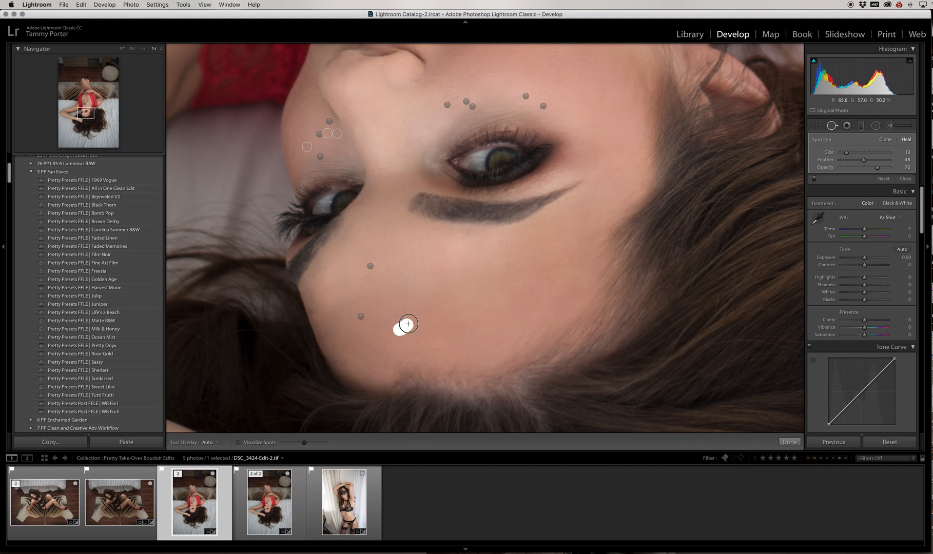
{"action": "left_click_drag", "start_coordinate": [428, 286], "coordinate": [440, 302]}
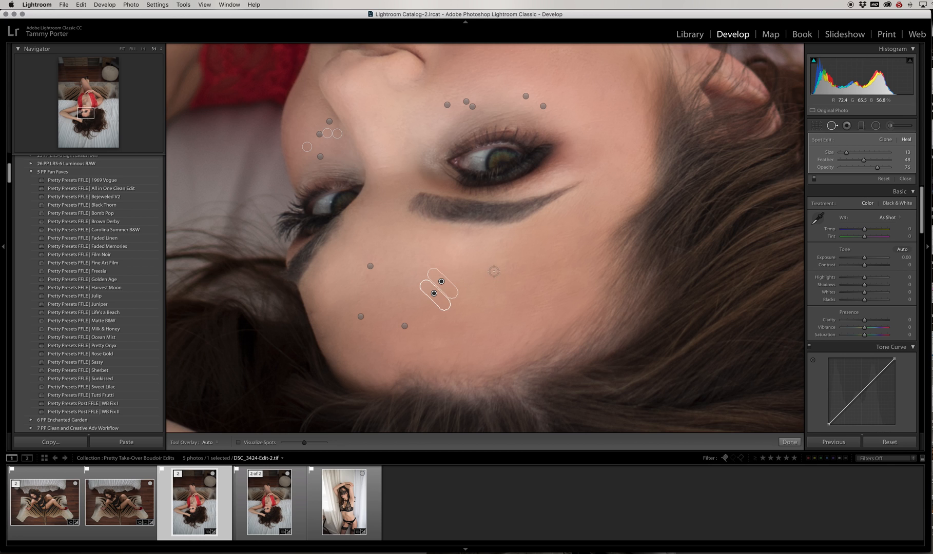
Heal the marks beside the eyebrow and along the forehead's edge, and close spot removal.
{"action": "mouse_move", "coordinate": [507, 263]}
{"action": "left_mouse_down"}
{"action": "mouse_move", "coordinate": [515, 264]}
{"action": "mouse_move", "coordinate": [496, 260]}
{"action": "mouse_move", "coordinate": [502, 243]}
{"action": "left_mouse_up"}
{"action": "key", "text": "Delete"}
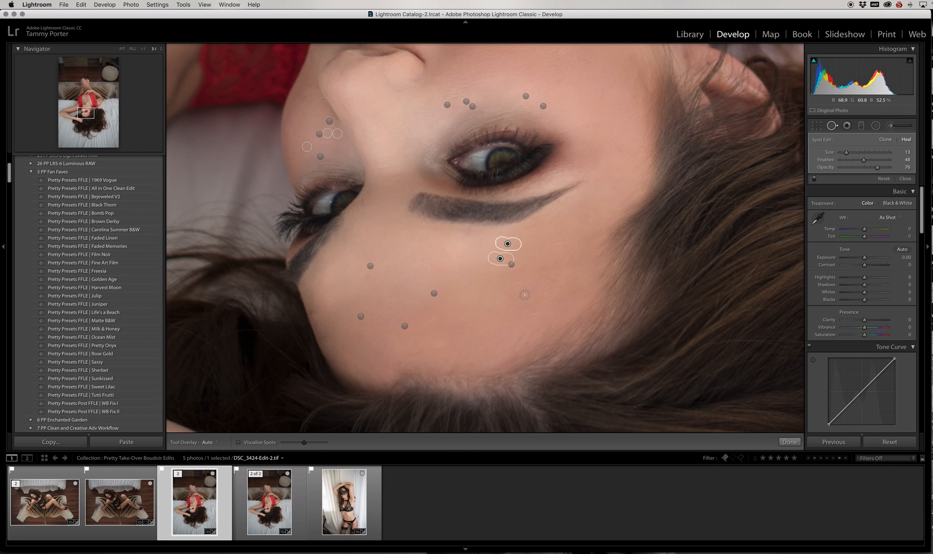
{"action": "left_click_drag", "start_coordinate": [522, 284], "coordinate": [505, 284]}
{"action": "left_click_drag", "start_coordinate": [313, 311], "coordinate": [328, 303]}
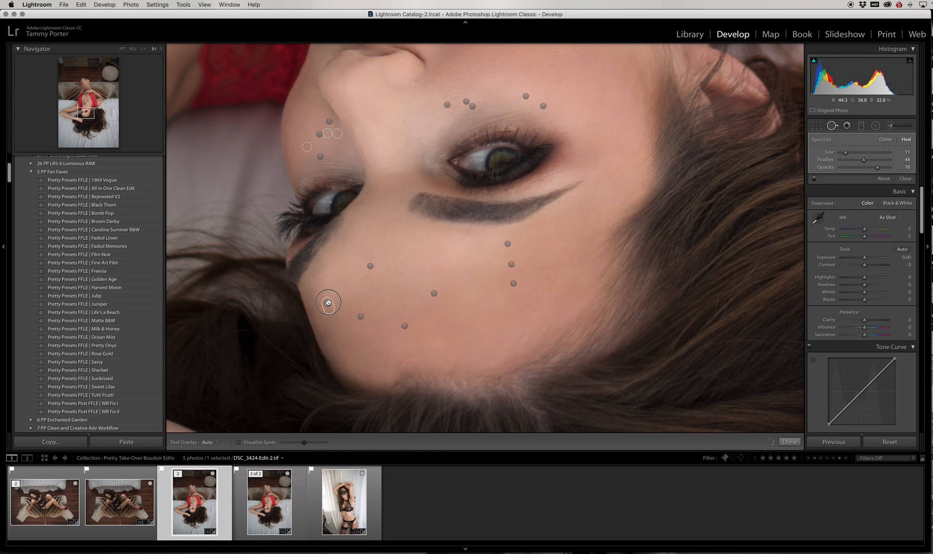
{"action": "left_click", "coordinate": [324, 334]}
{"action": "left_click", "coordinate": [122, 49]}
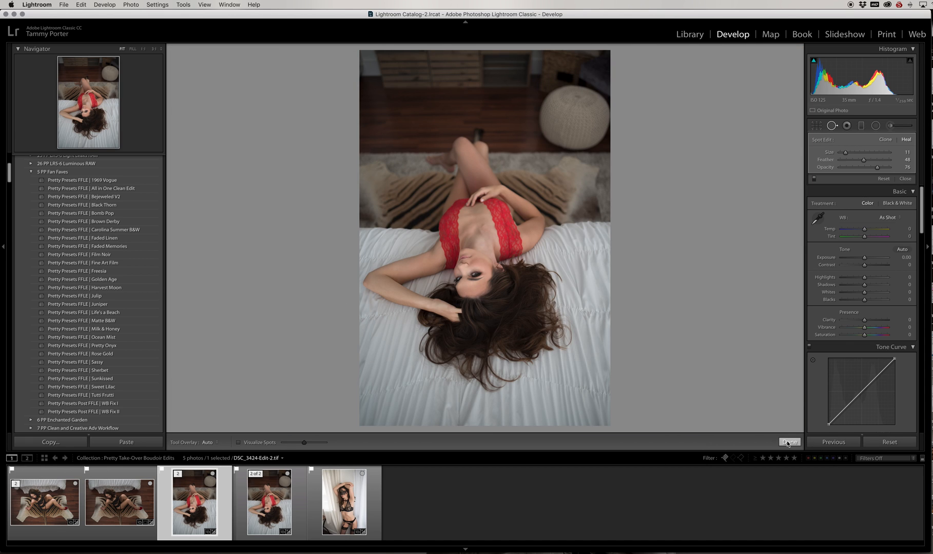
{"action": "left_click", "coordinate": [789, 442]}
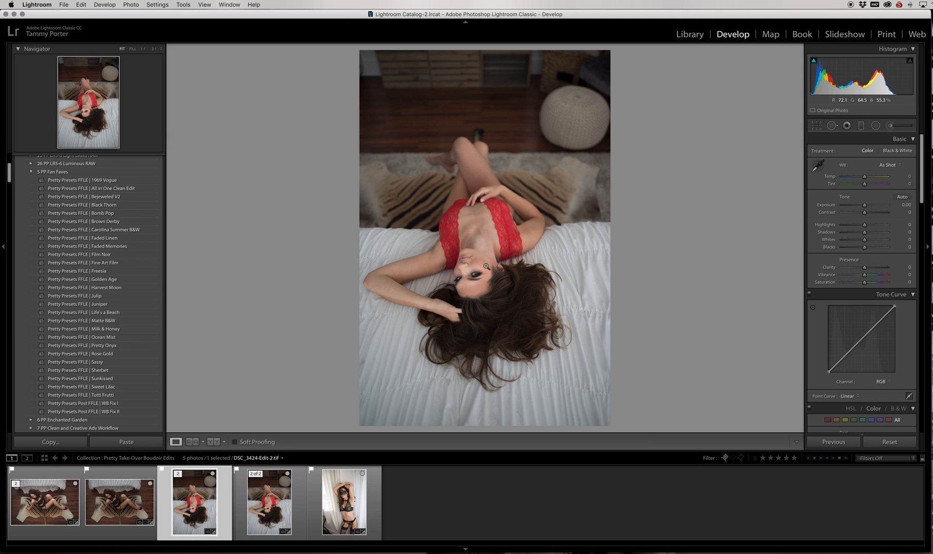
Heal the crease in the middle of the chest with the brush at size 31 and opacity 76.
{"action": "left_click", "coordinate": [486, 228]}
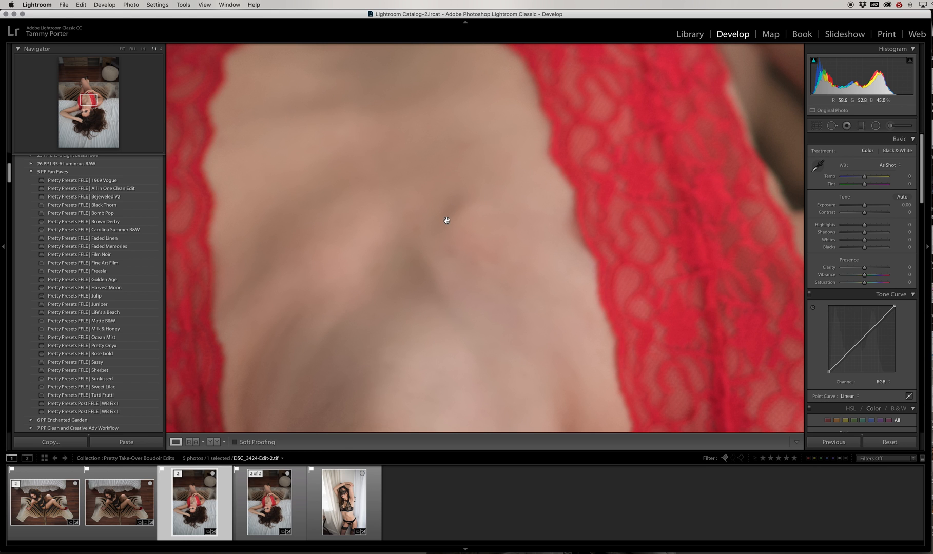
{"action": "left_click", "coordinate": [831, 126]}
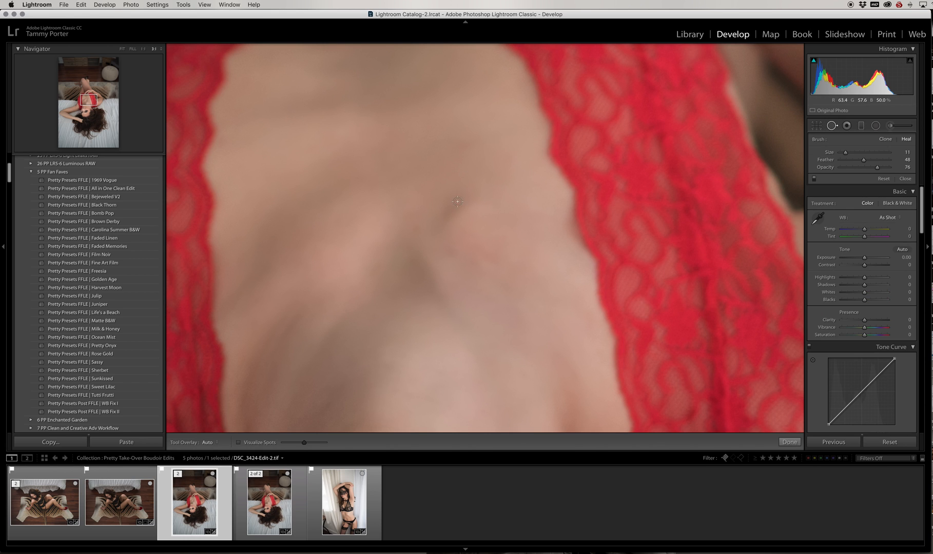
{"action": "scroll", "coordinate": [445, 226], "scroll_direction": "up", "scroll_amount": 2}
{"action": "left_click_drag", "start_coordinate": [445, 222], "coordinate": [475, 192]}
{"action": "left_click", "coordinate": [143, 48]}
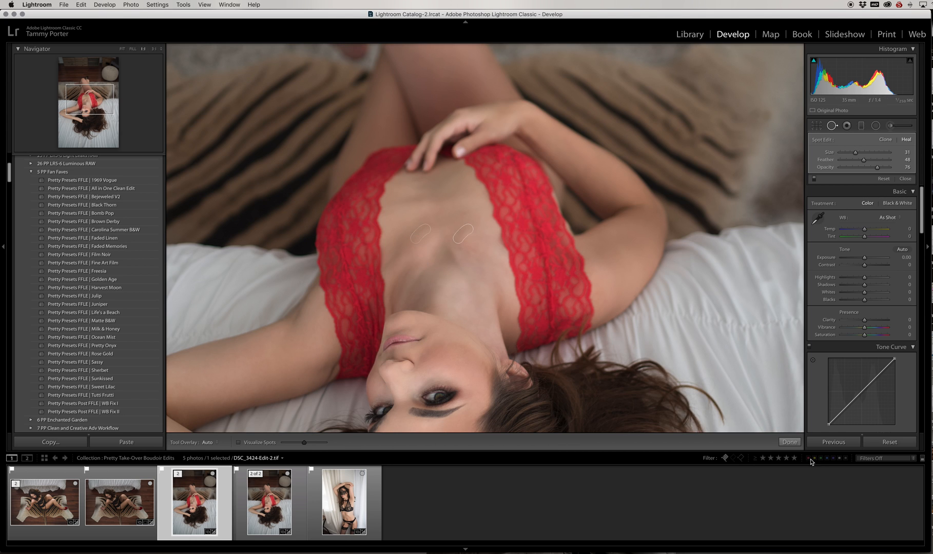
Finish healing the chest crease and close spot removal.
{"action": "key", "text": "h"}
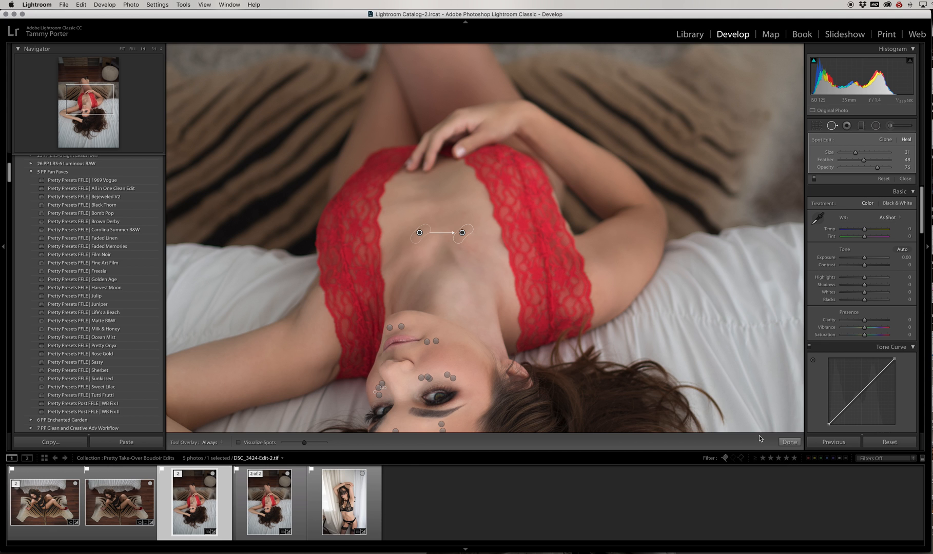
{"action": "left_click", "coordinate": [789, 442]}
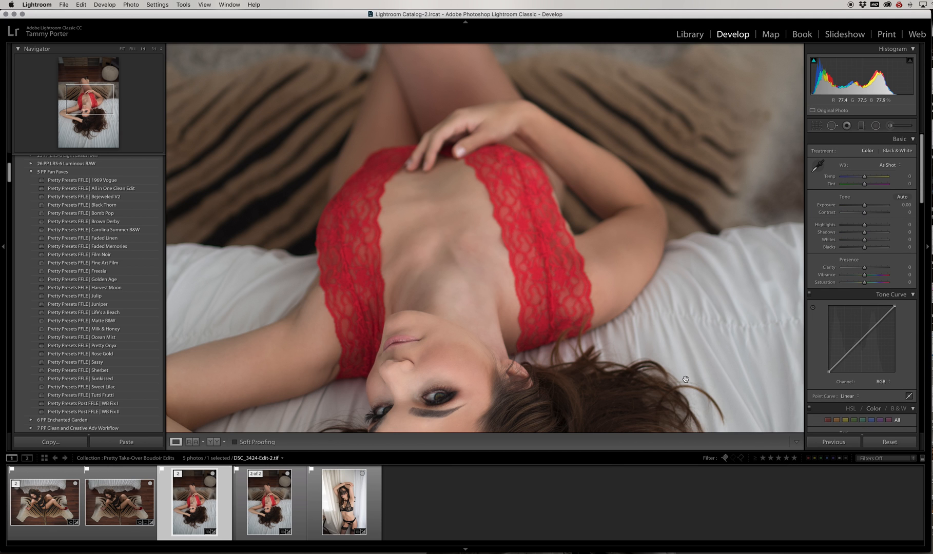
{"action": "left_click", "coordinate": [701, 364]}
{"action": "left_click", "coordinate": [667, 289]}
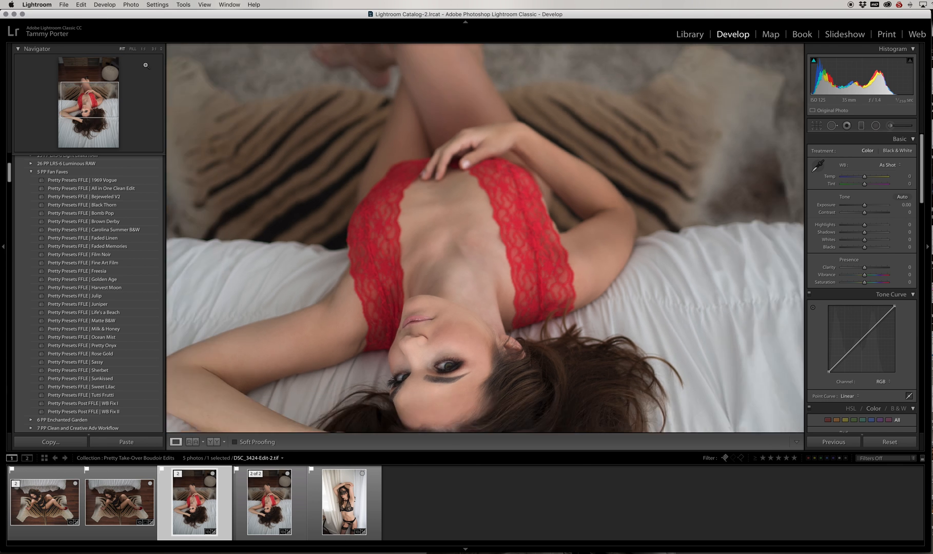
Fit the whole photo in view, try the Pretty Presets FFLE Freesia preset, and apply the Sassy preset instead.
{"action": "left_click", "coordinate": [122, 49]}
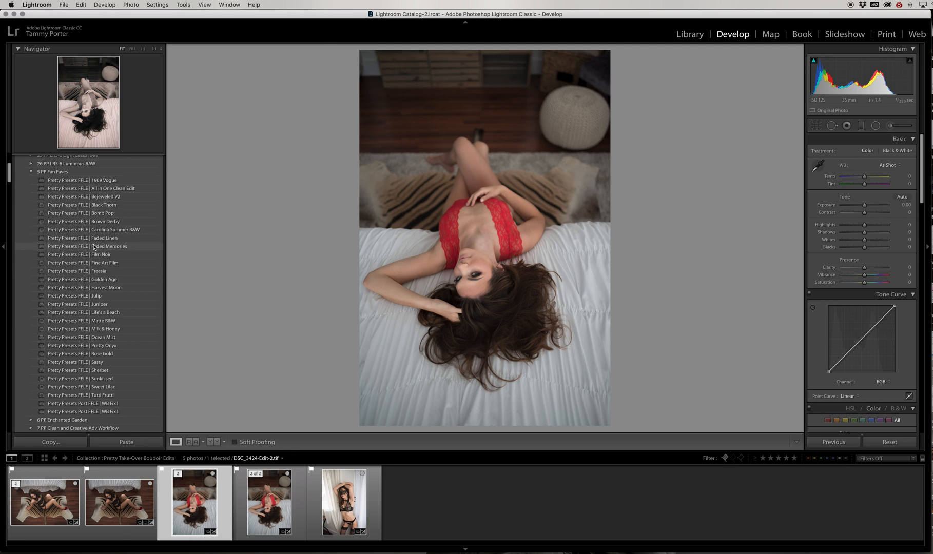
{"action": "left_click", "coordinate": [96, 272]}
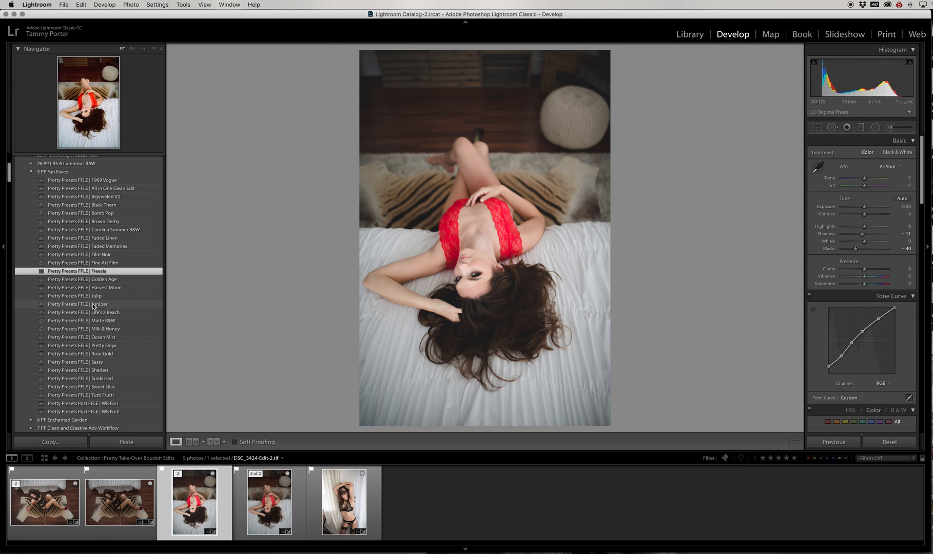
{"action": "left_click", "coordinate": [94, 362]}
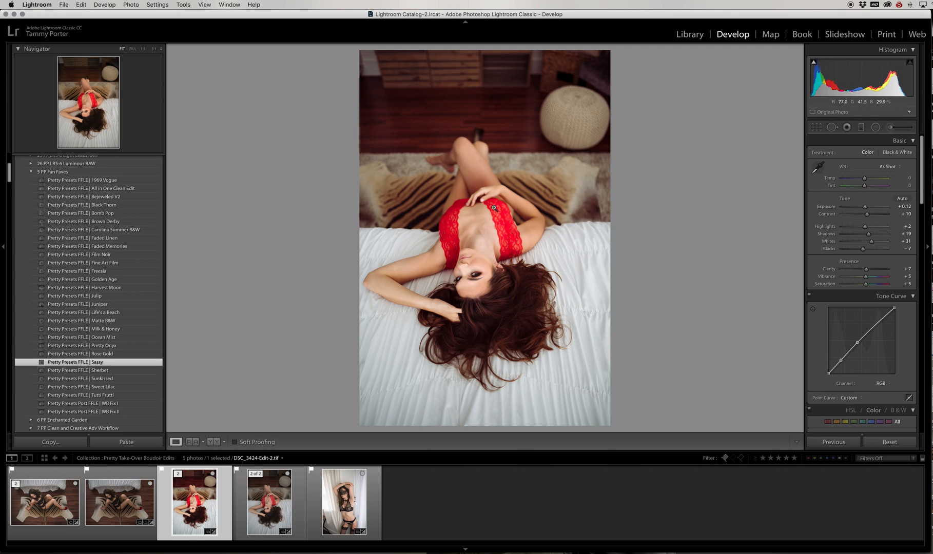
Brighten the raised leg using a Dodge (Lighten) adjustment brush at size 3.0 and exposure 0.25.
{"action": "left_click", "coordinate": [891, 126]}
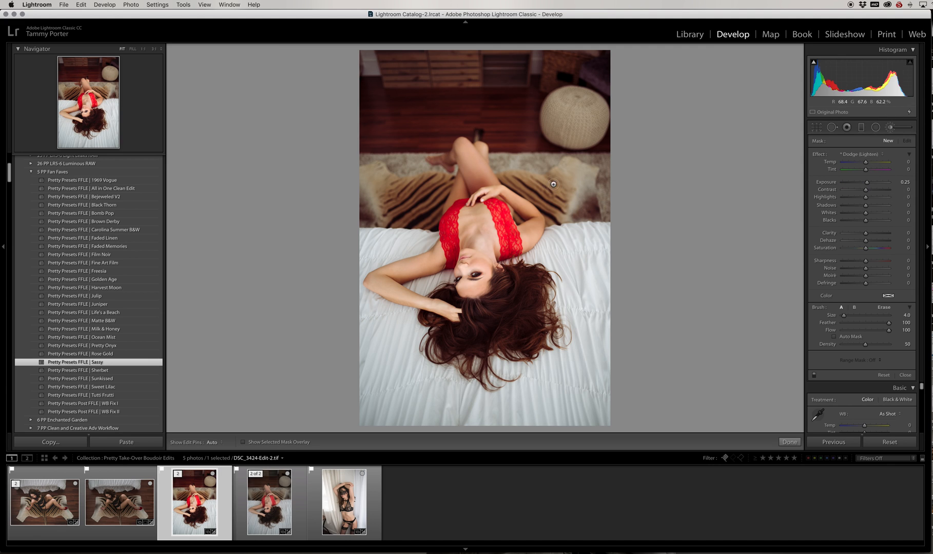
{"action": "key", "text": "bracketleft"}
{"action": "key", "text": "h"}
{"action": "left_click_drag", "start_coordinate": [478, 177], "coordinate": [478, 174]}
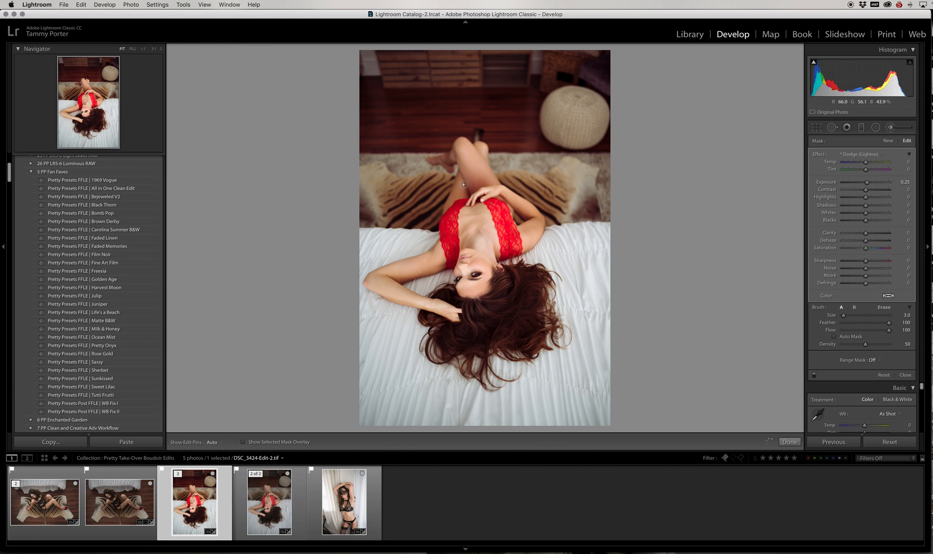
Add a separate Dodge (Lighten) brush adjustment at exposure 0.25 over the shadowed thigh just above her hand.
{"action": "key", "text": "h"}
{"action": "key", "text": "bracketleft"}
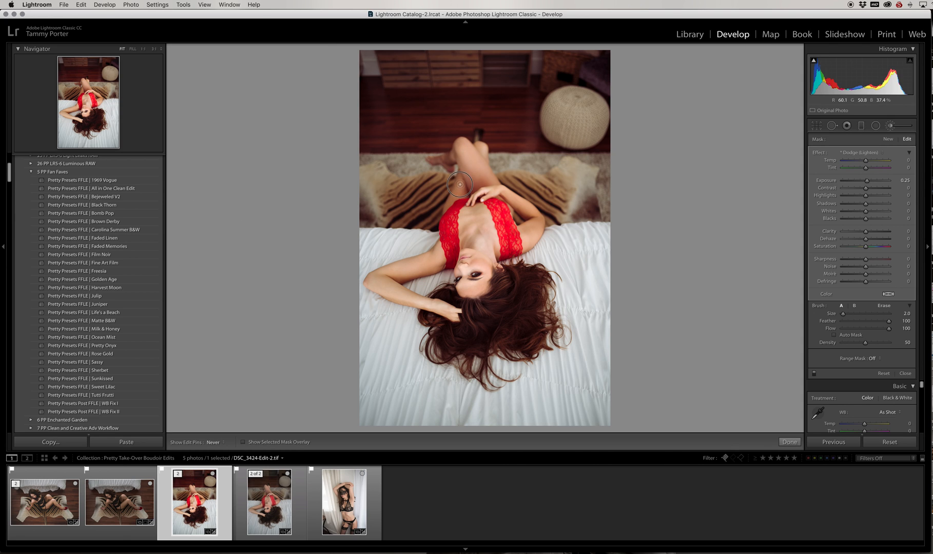
{"action": "key", "text": "h"}
{"action": "left_click", "coordinate": [887, 139]}
{"action": "mouse_move", "coordinate": [462, 185]}
{"action": "left_mouse_down"}
{"action": "mouse_move", "coordinate": [457, 197]}
{"action": "mouse_move", "coordinate": [460, 188]}
{"action": "left_mouse_up"}
{"action": "key", "text": "bracketright"}
{"action": "key", "text": "h"}
{"action": "key", "text": "bracketleft"}
{"action": "key", "text": "h"}
{"action": "key", "text": "h"}
{"action": "key", "text": "h"}
{"action": "key", "text": "h"}
{"action": "key", "text": "h"}
{"action": "key", "text": "h"}
Reselect the dodge adjustment on the shadowed thigh with the brush at size 2.0, and close the adjustment brush.
{"action": "left_click", "coordinate": [887, 140]}
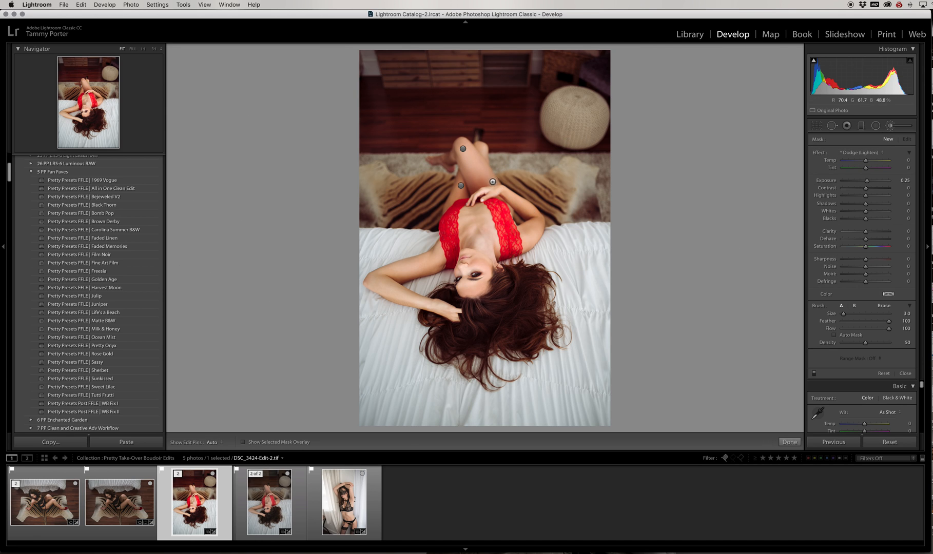
{"action": "left_click", "coordinate": [462, 187]}
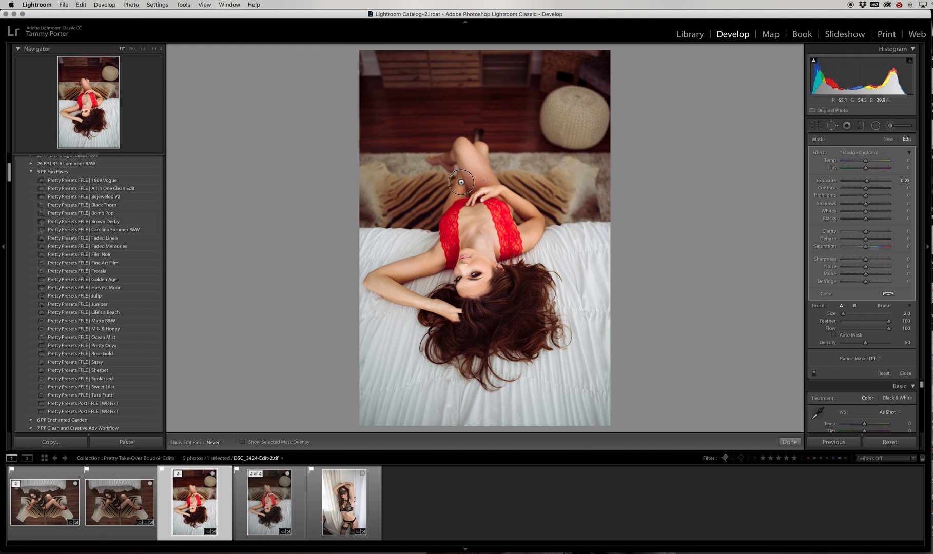
{"action": "key", "text": "h"}
{"action": "left_click", "coordinate": [790, 442]}
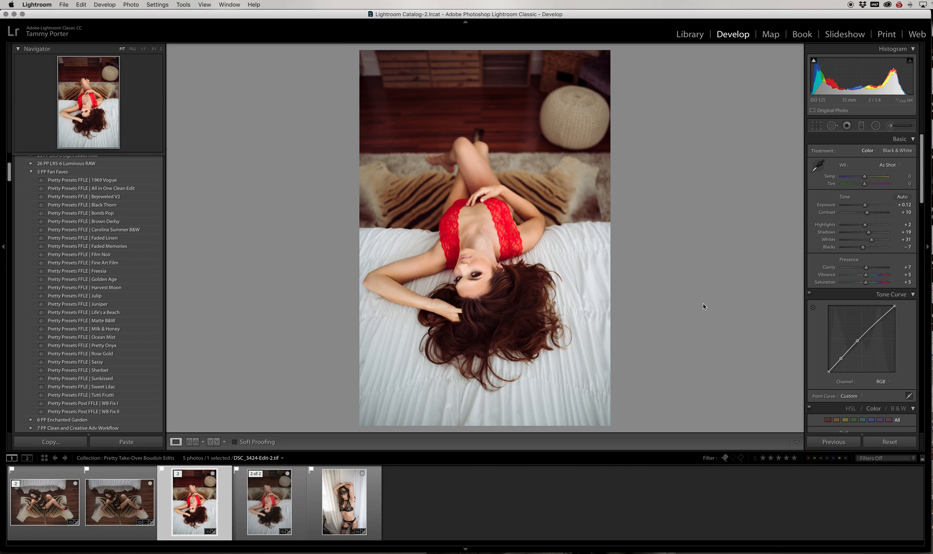
Compare the edited DSC_3424-Edit-2.tif with the unedited DSC_3424.NEF and the first zebra-rug photo in the collection.
{"action": "key", "text": "Right"}
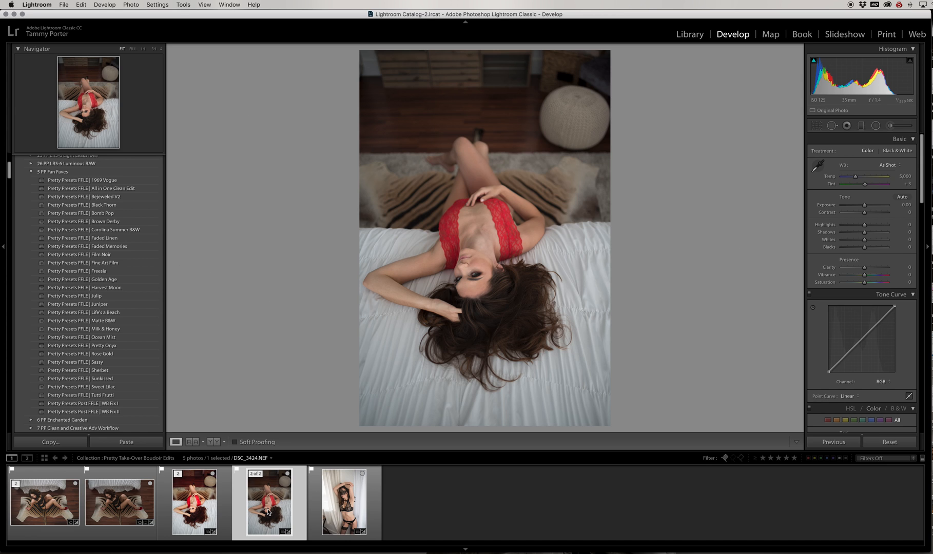
{"action": "left_click", "coordinate": [201, 514]}
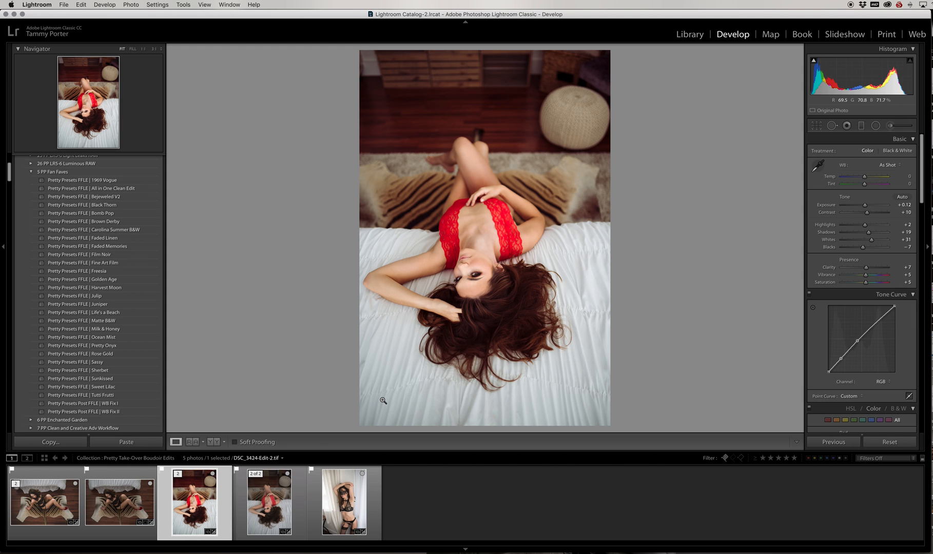
{"action": "left_click", "coordinate": [48, 500]}
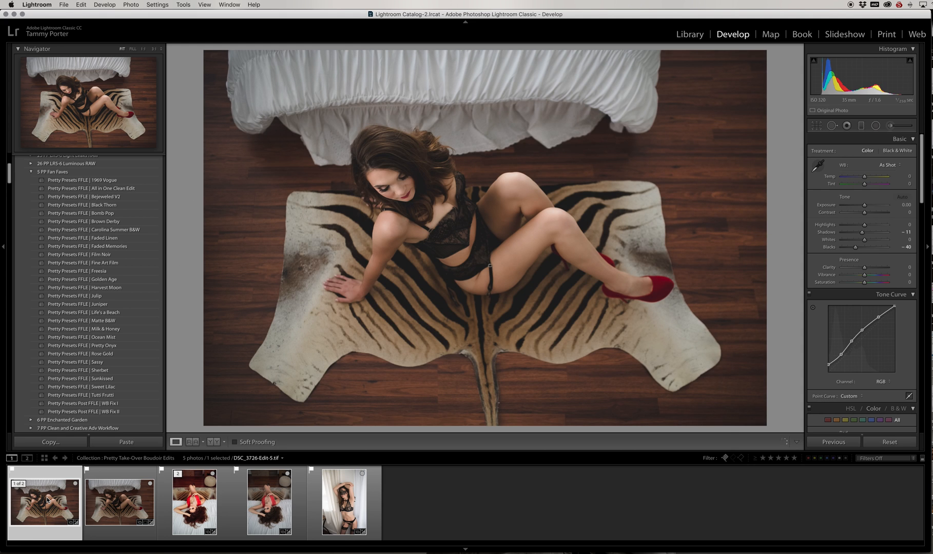
{"action": "left_click", "coordinate": [201, 514]}
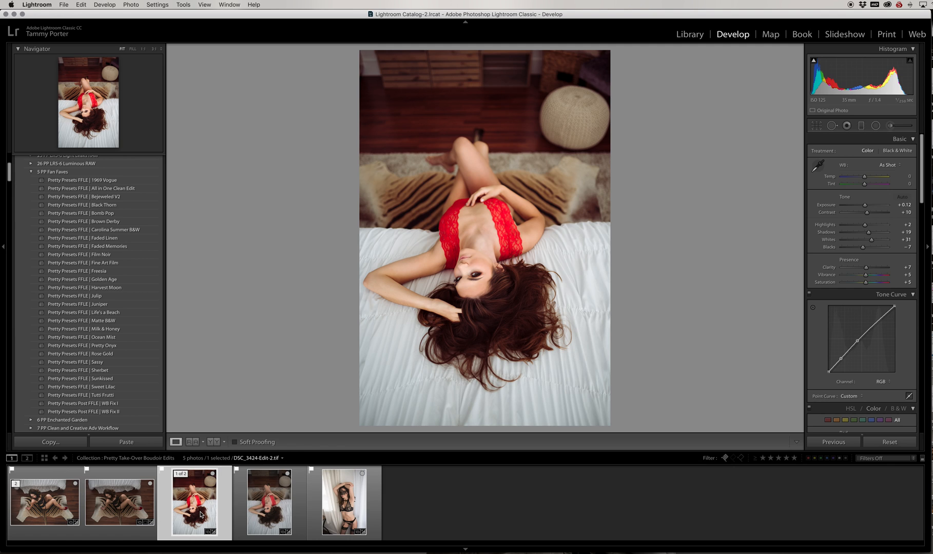